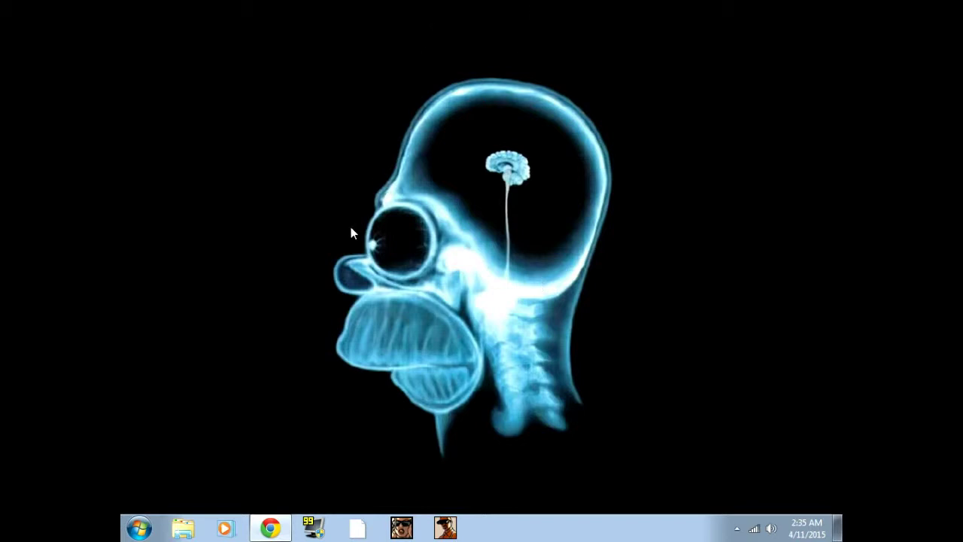
Step: Switch to Chrome and open the GTA IV section from the GameModding.net game list
click(270, 527)
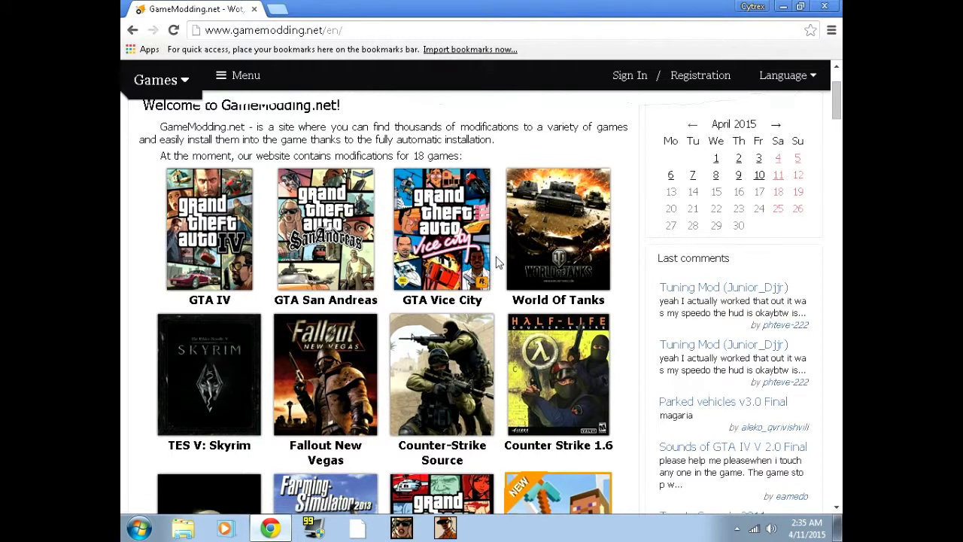
scroll(342, 315, down, 2)
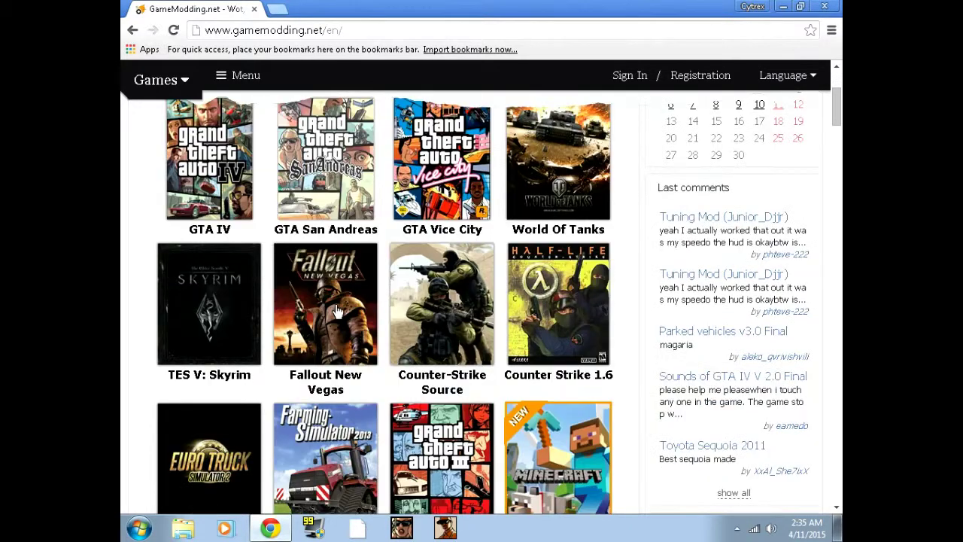
scroll(404, 188, up, 3)
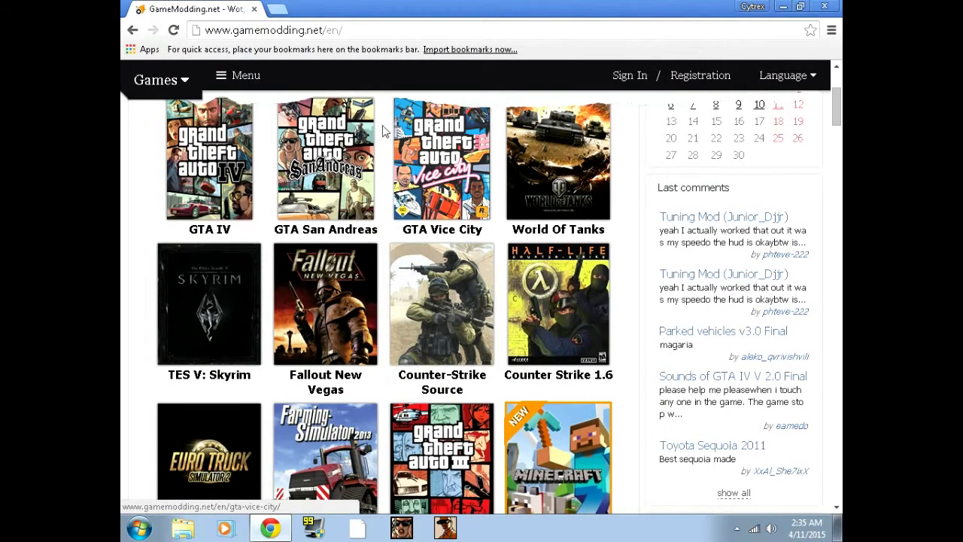
scroll(420, 218, down, 1)
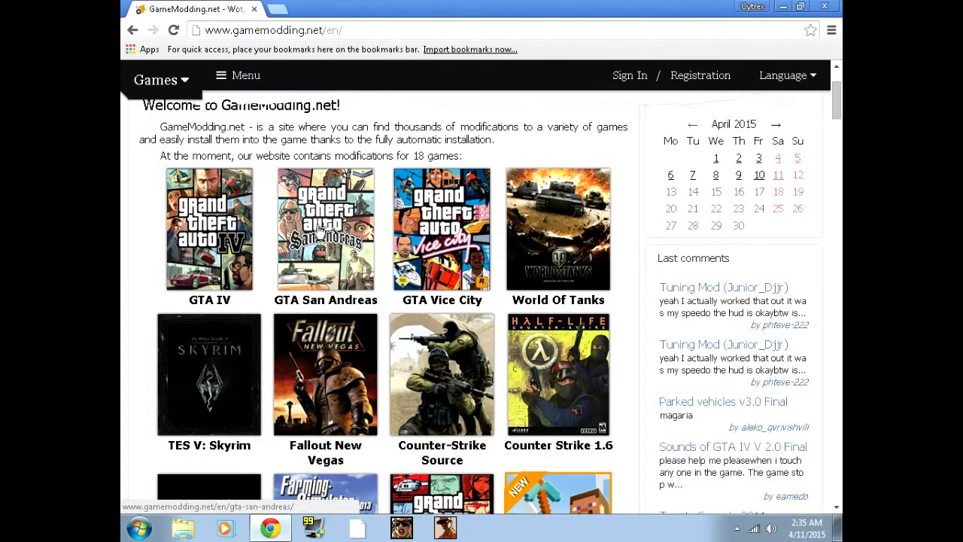
click(217, 229)
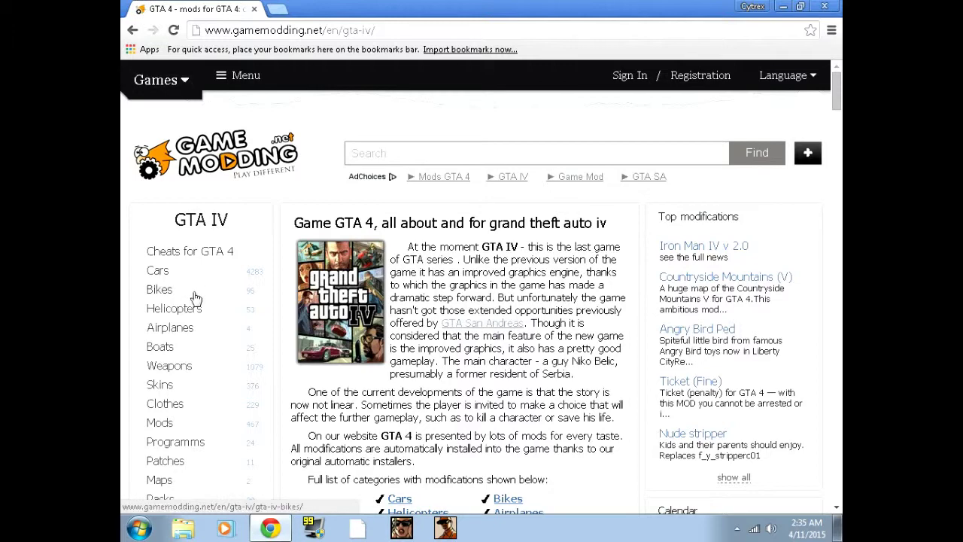
Step: Open the Weapons category of the GTA IV mods
scroll(235, 343, down, 1)
scroll(235, 342, down, 1)
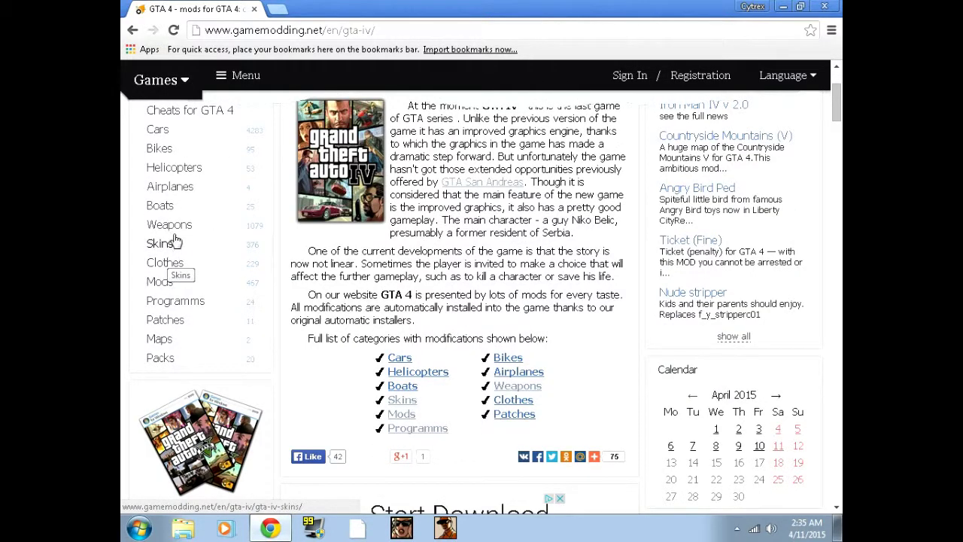
click(175, 239)
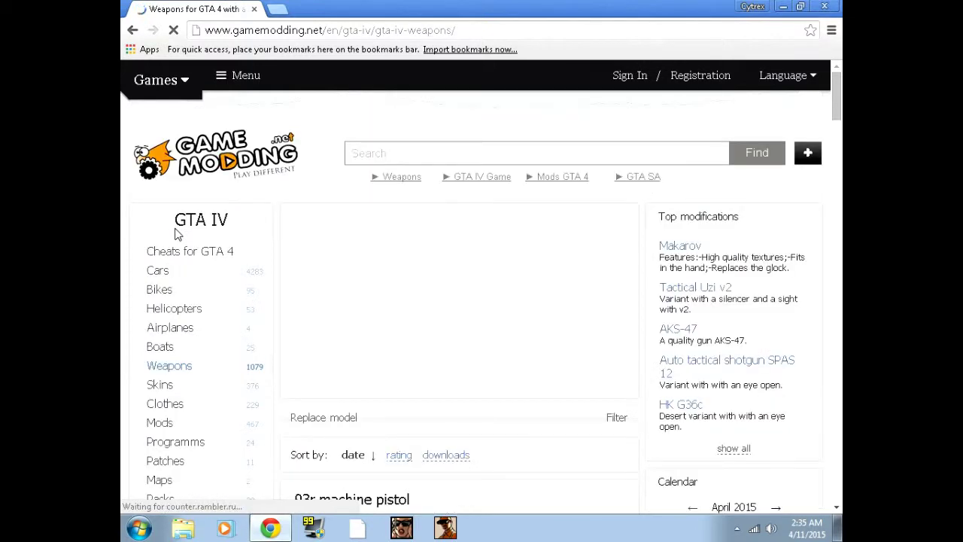
Step: Look over the weapon mods and filter them to those replacing the Grenades model
scroll(267, 305, down, 1)
scroll(269, 307, down, 2)
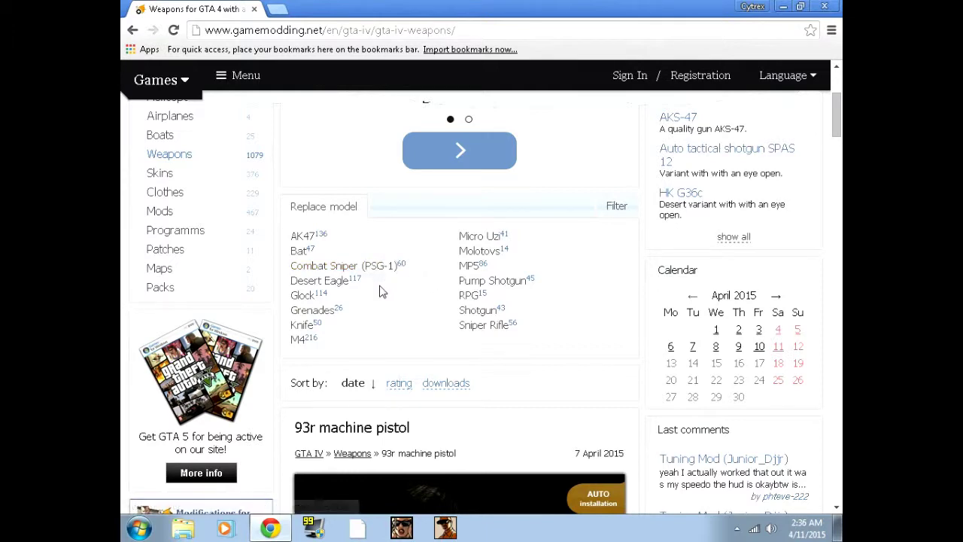
scroll(381, 288, down, 2)
scroll(378, 290, up, 1)
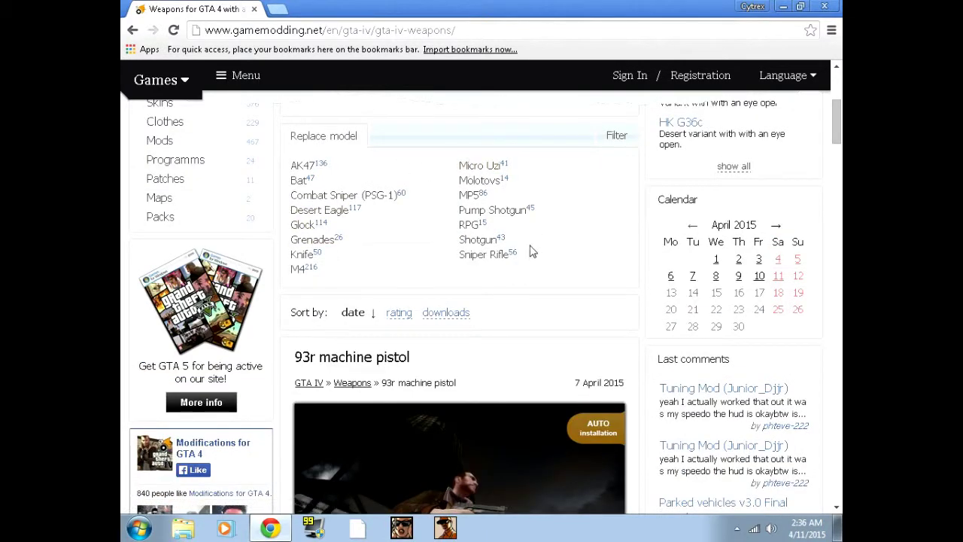
scroll(534, 233, down, 4)
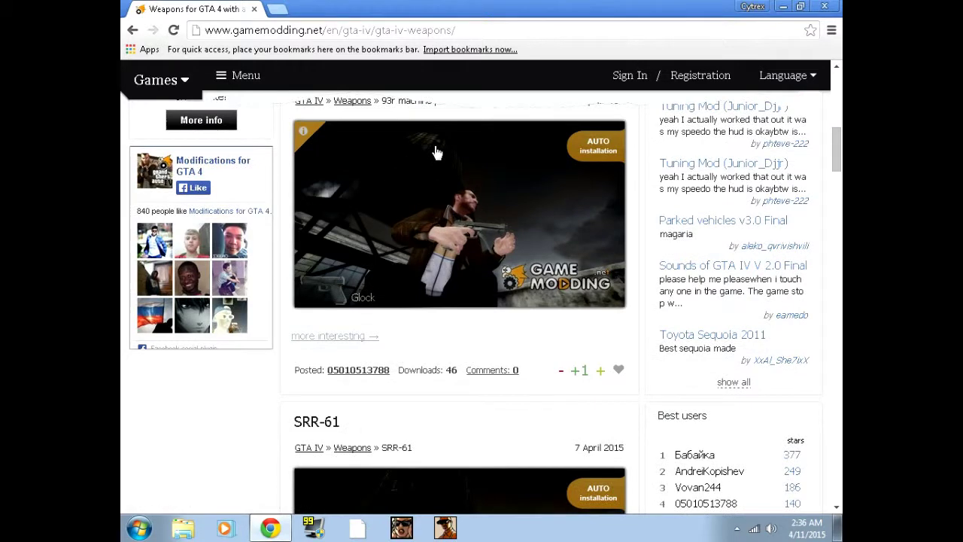
scroll(440, 241, up, 1)
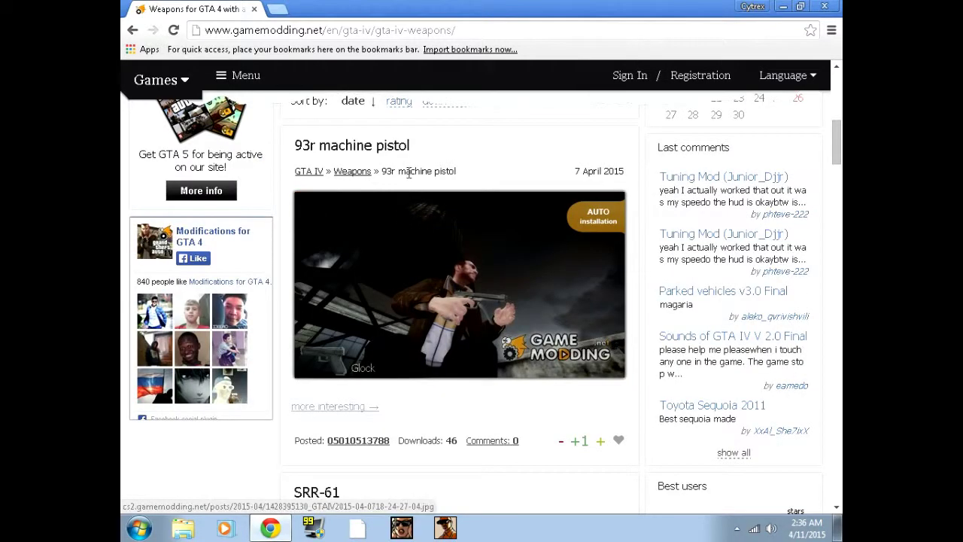
scroll(429, 203, up, 1)
scroll(442, 208, up, 2)
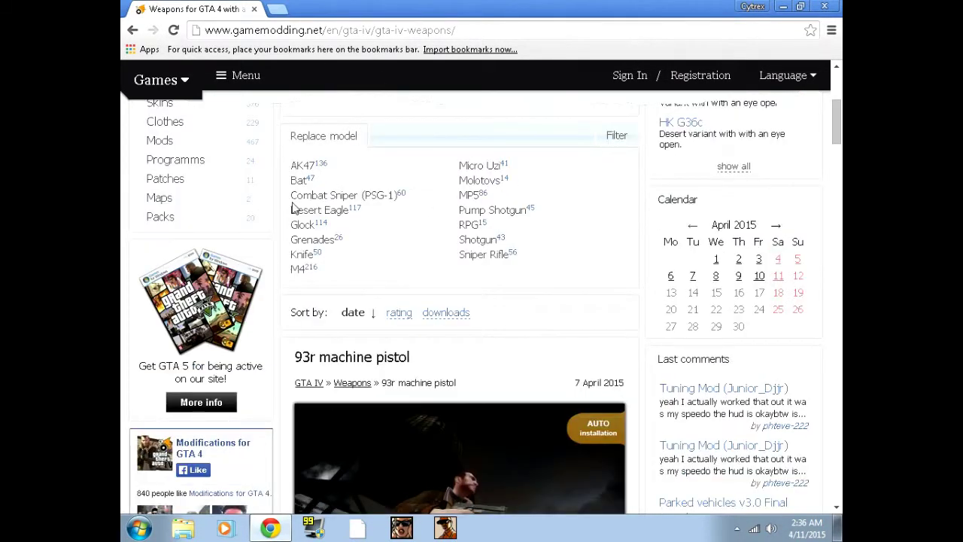
click(319, 241)
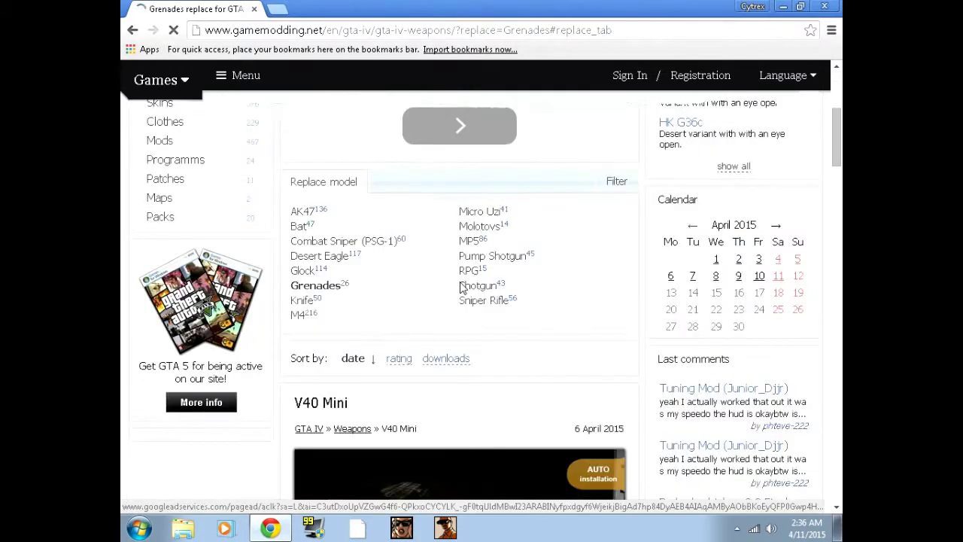
Step: Browse the grenade mods and open the Pomegranate mod's page
scroll(463, 288, down, 4)
scroll(455, 338, down, 1)
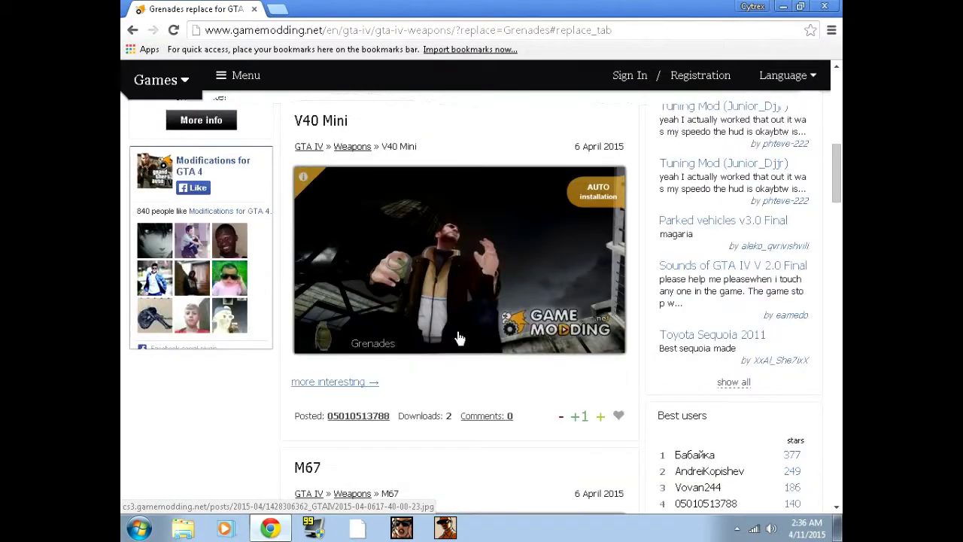
scroll(468, 336, down, 9)
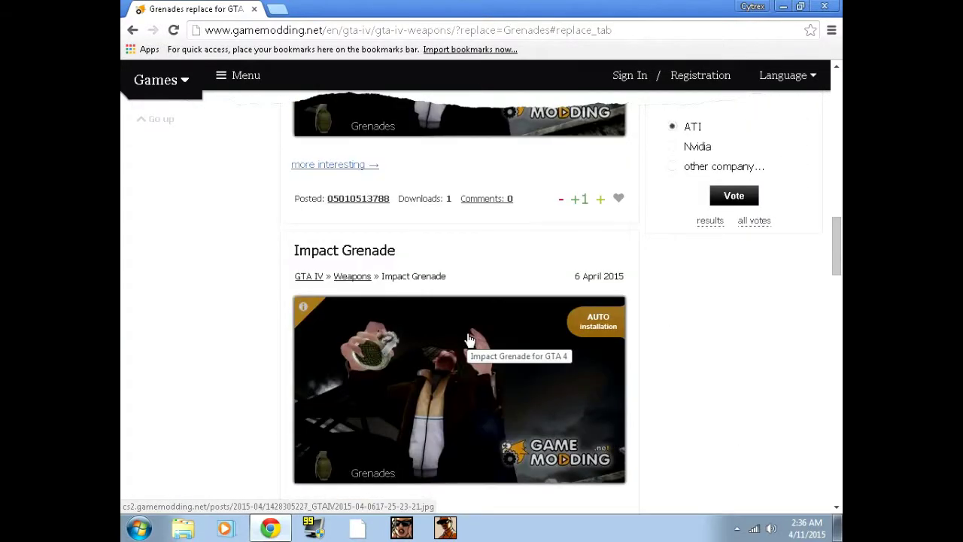
scroll(467, 339, down, 5)
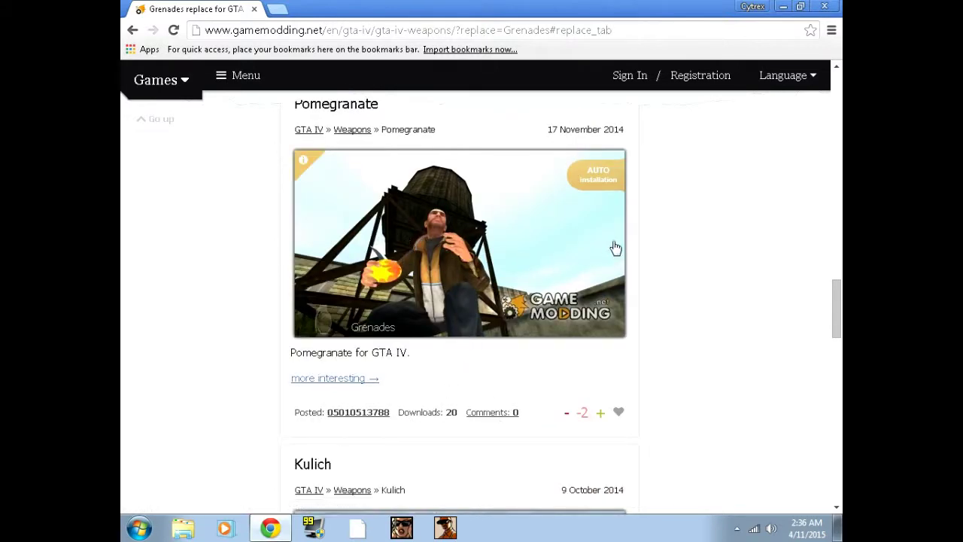
scroll(367, 194, up, 1)
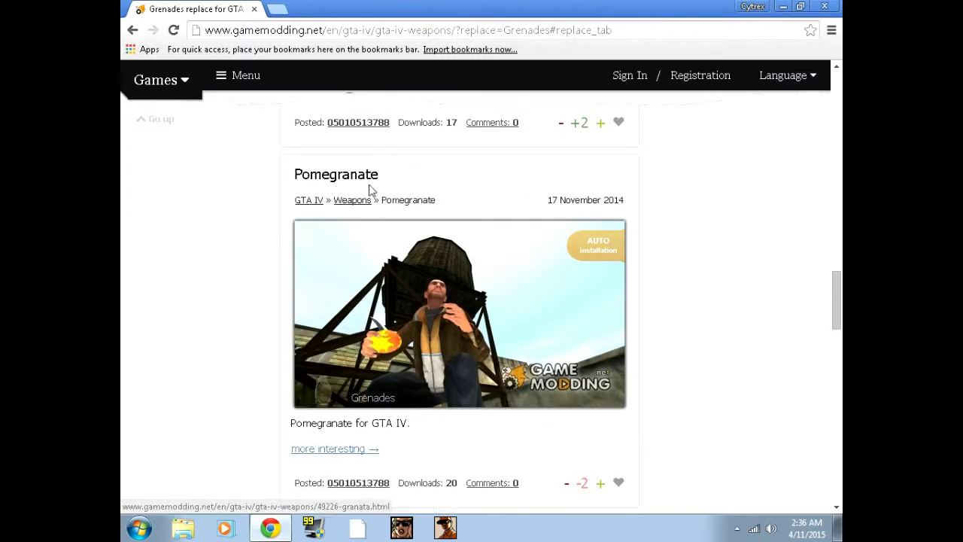
scroll(376, 190, down, 3)
scroll(379, 188, up, 2)
scroll(354, 143, up, 1)
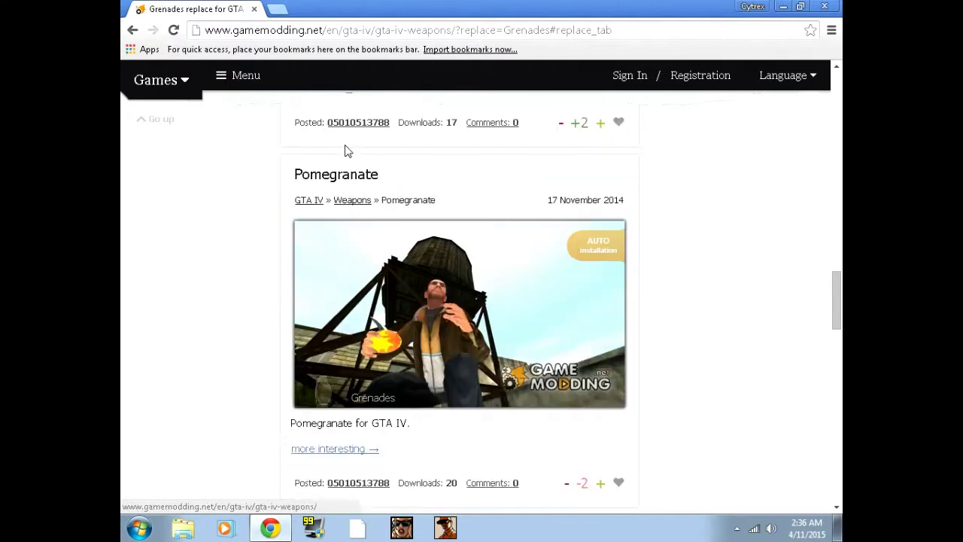
click(348, 175)
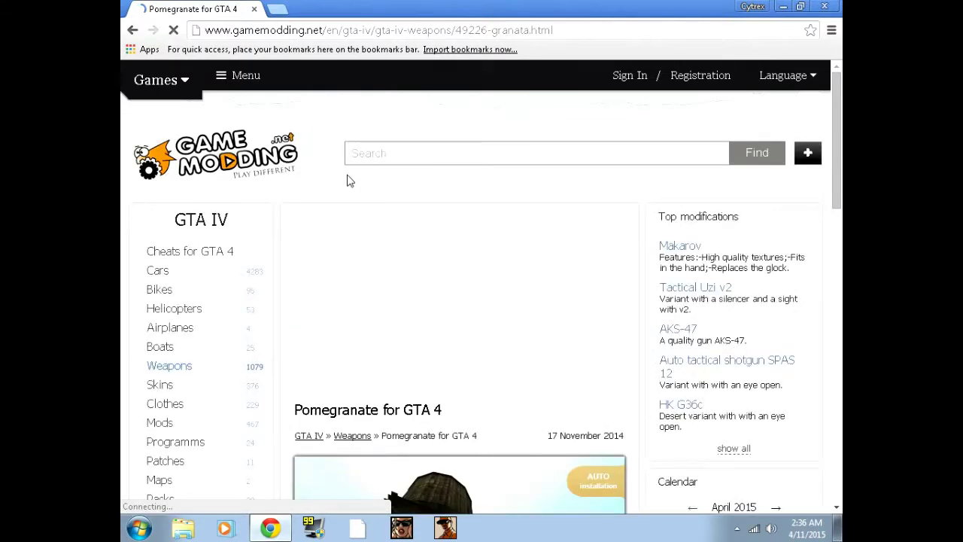
Step: Open the download page for the 2.09 MB Pomegranate mod with automatic installation
scroll(503, 349, down, 1)
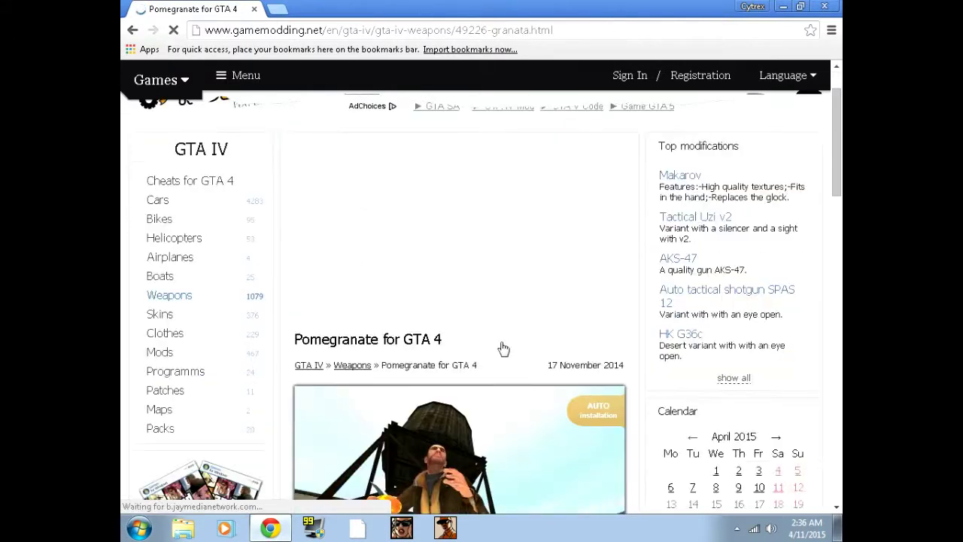
scroll(504, 349, down, 5)
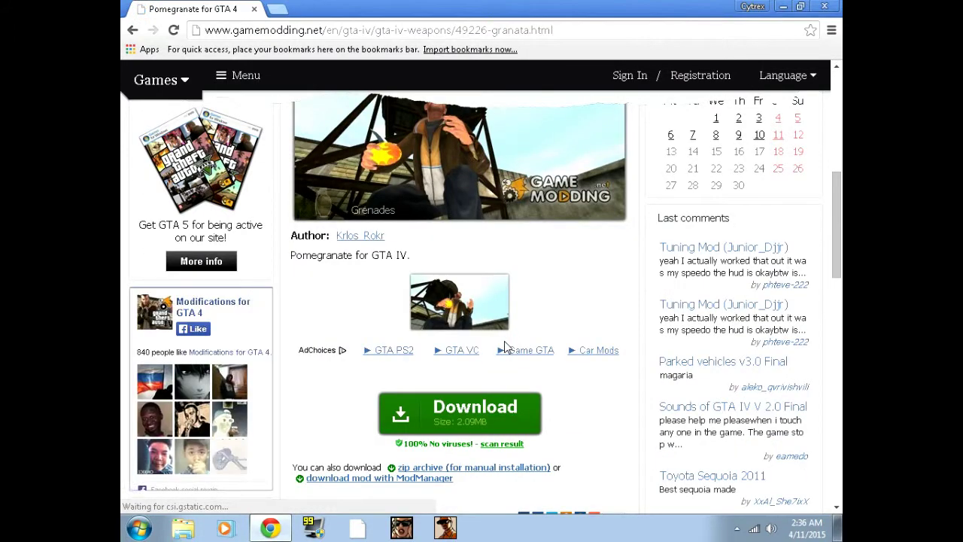
scroll(505, 347, down, 2)
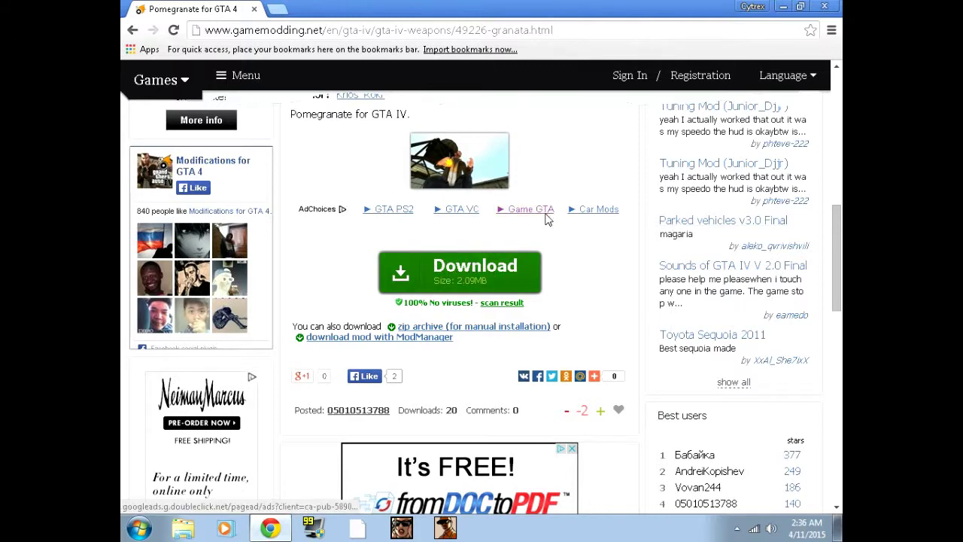
scroll(466, 271, up, 1)
scroll(478, 270, down, 1)
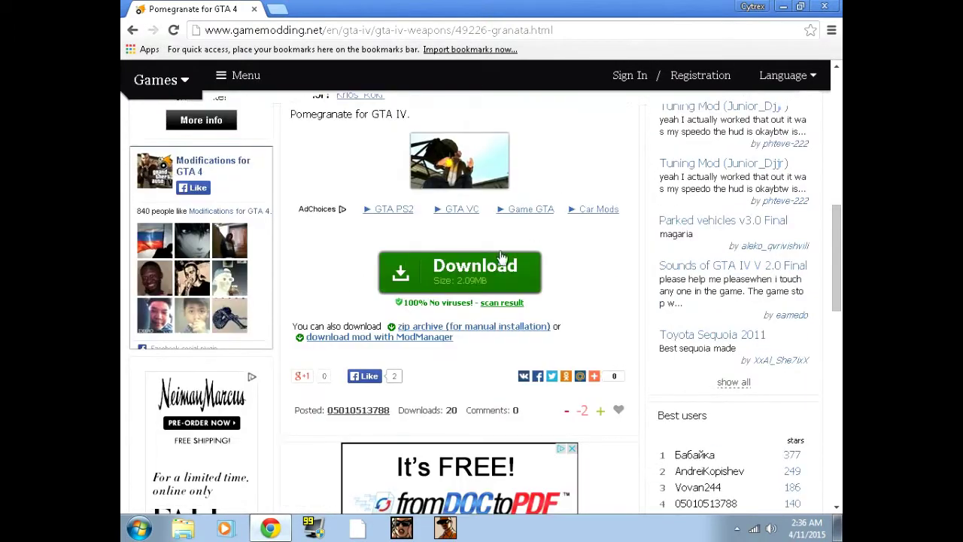
click(427, 275)
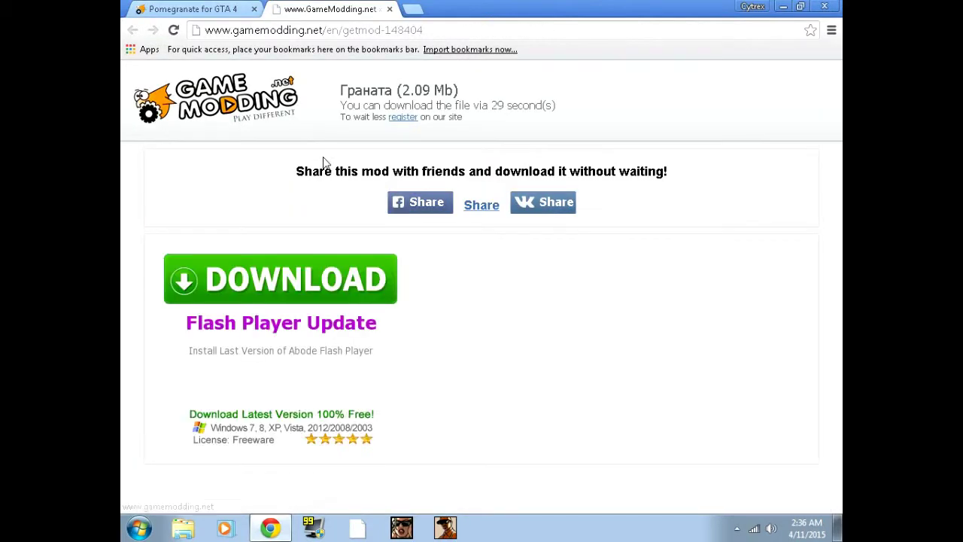
scroll(372, 249, down, 2)
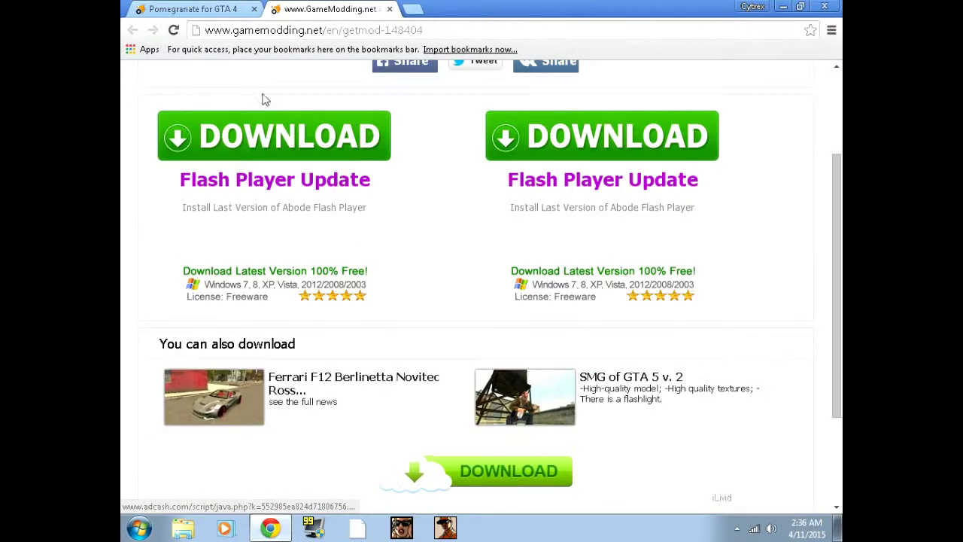
click(192, 9)
scroll(354, 230, up, 5)
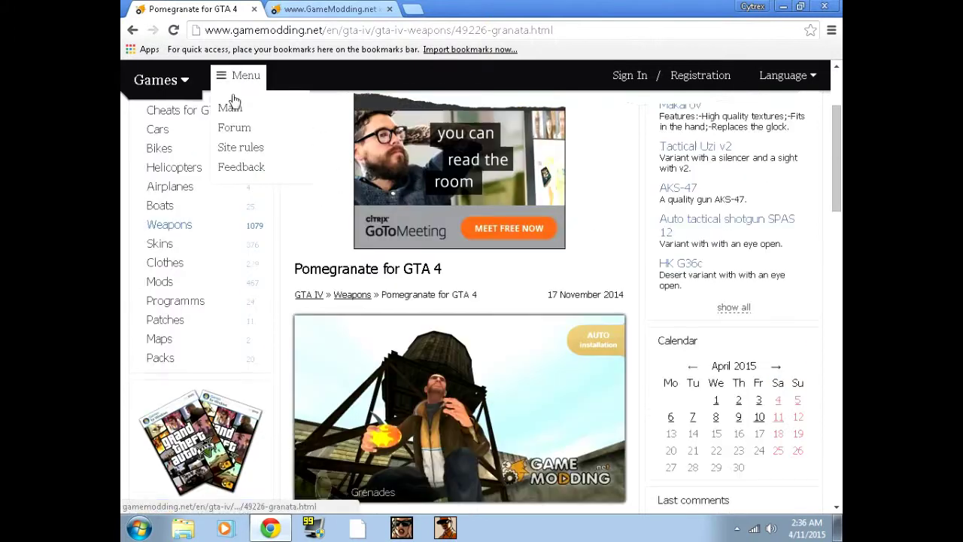
scroll(233, 100, up, 2)
click(327, 9)
scroll(489, 209, up, 2)
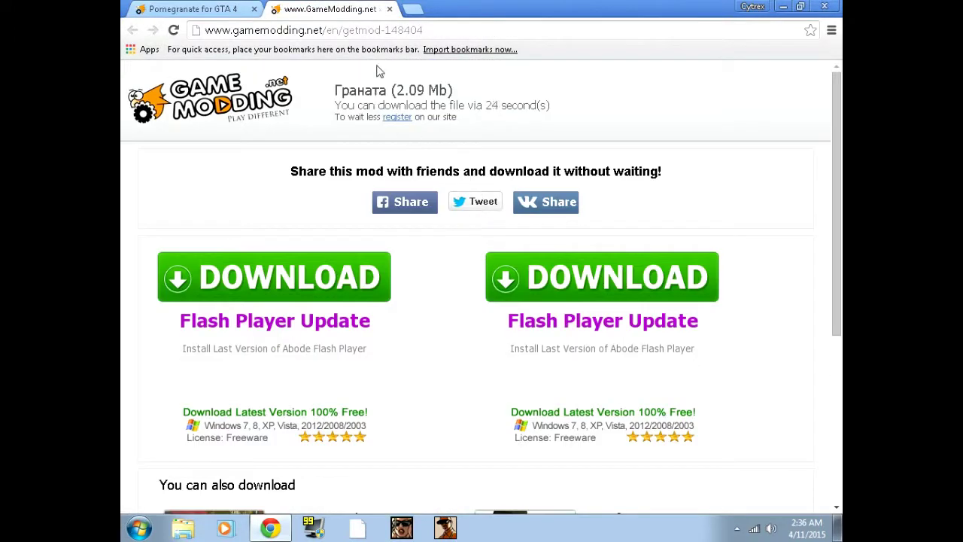
Step: Return to the Grenades mod list from the Pomegranate page and examine the replaceable weapon models
click(192, 9)
click(131, 30)
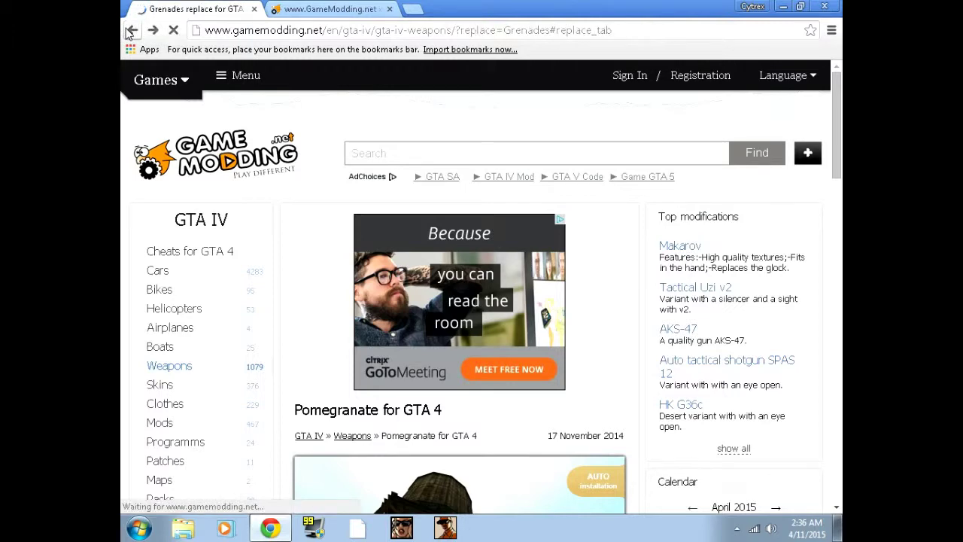
scroll(406, 254, up, 15)
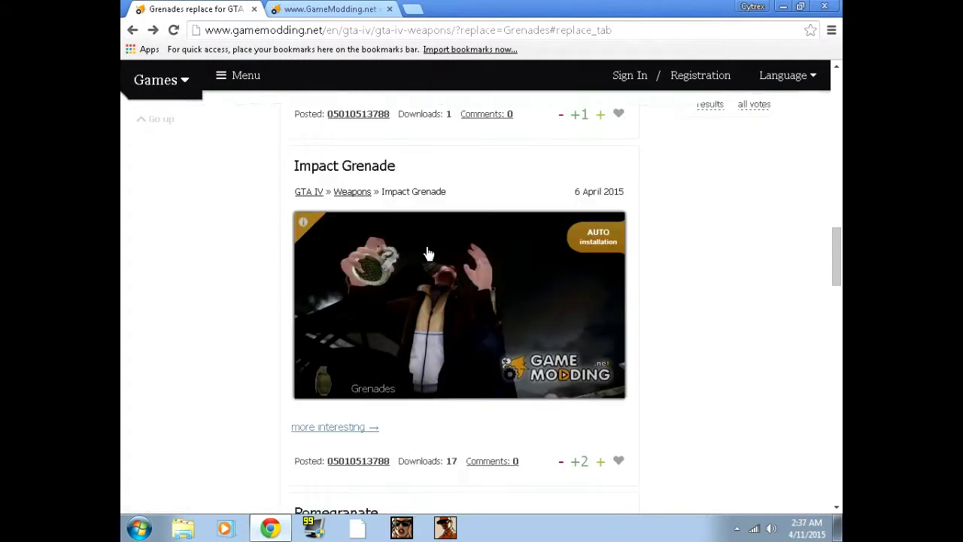
scroll(419, 247, up, 3)
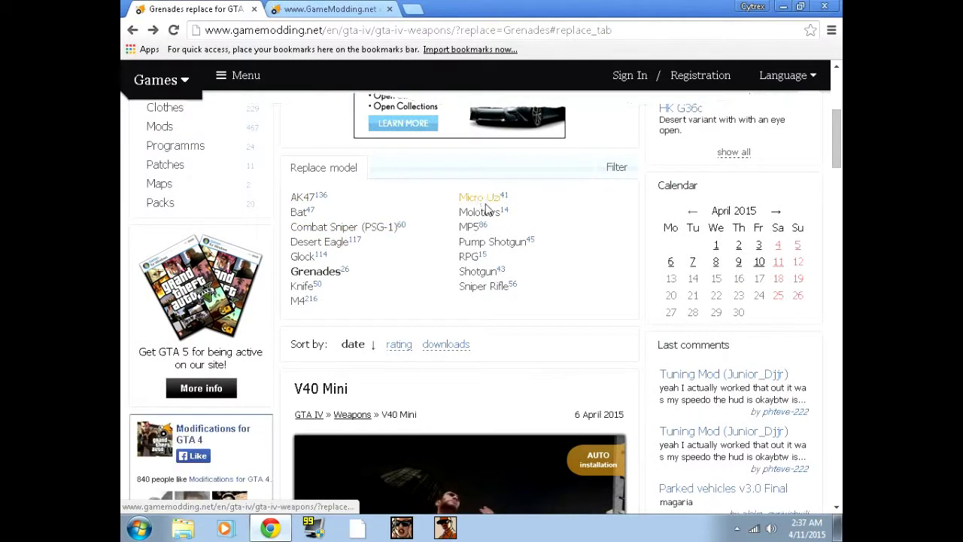
scroll(192, 160, up, 1)
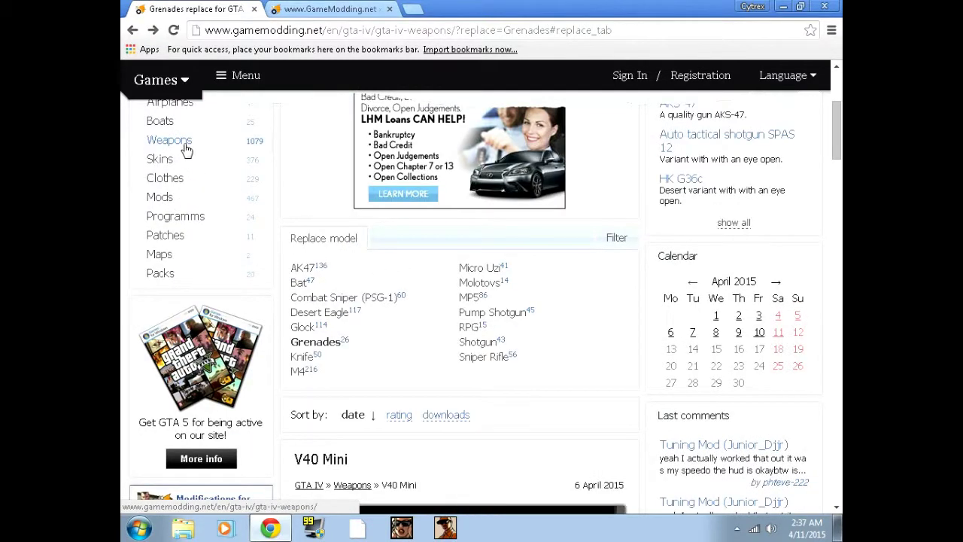
scroll(316, 277, down, 1)
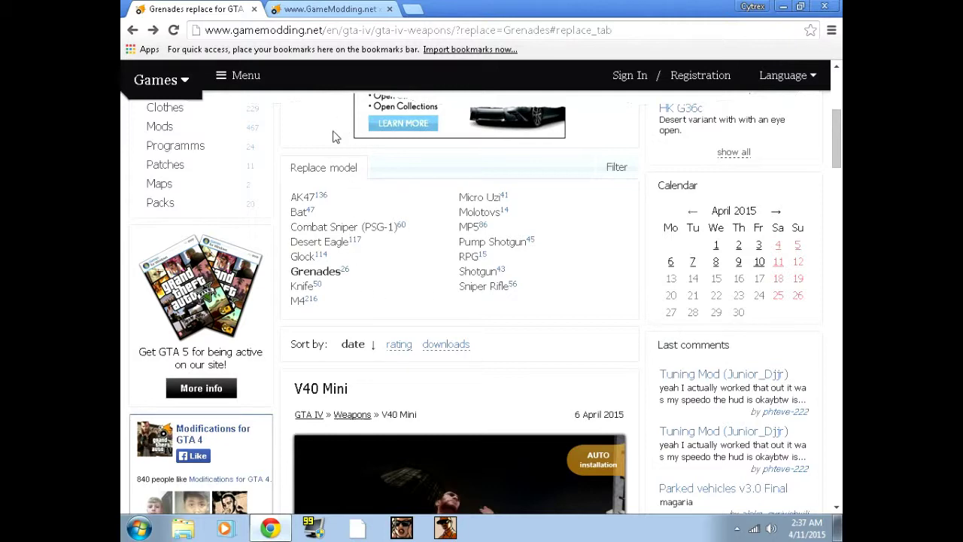
Step: Start the Pomegranate mod download from its waiting page and open the downloaded 148404-granata-gtaiv.zip archive
click(329, 9)
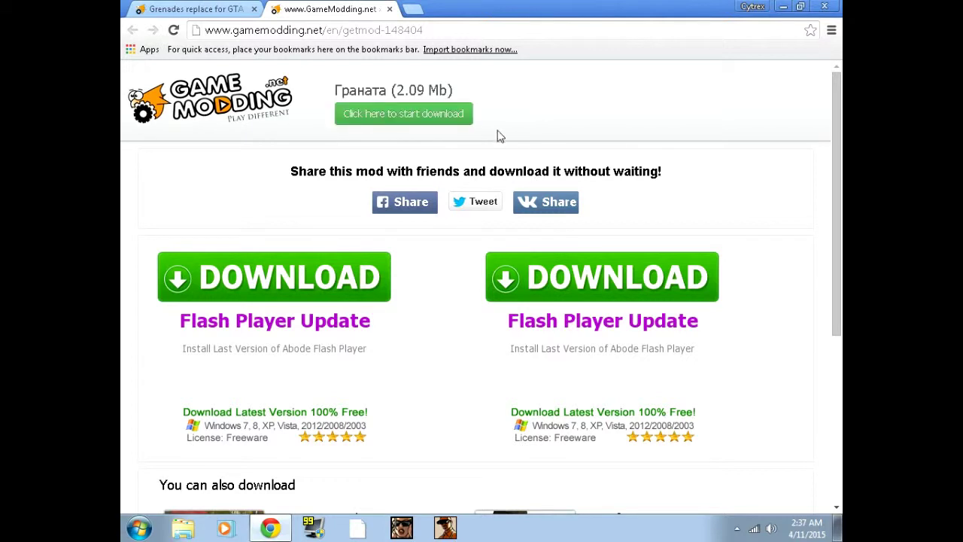
click(433, 117)
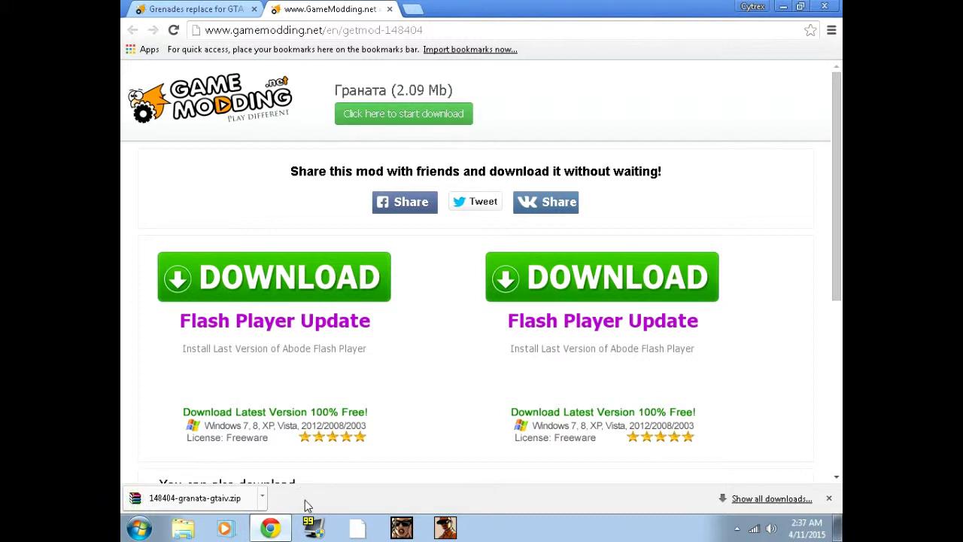
click(213, 498)
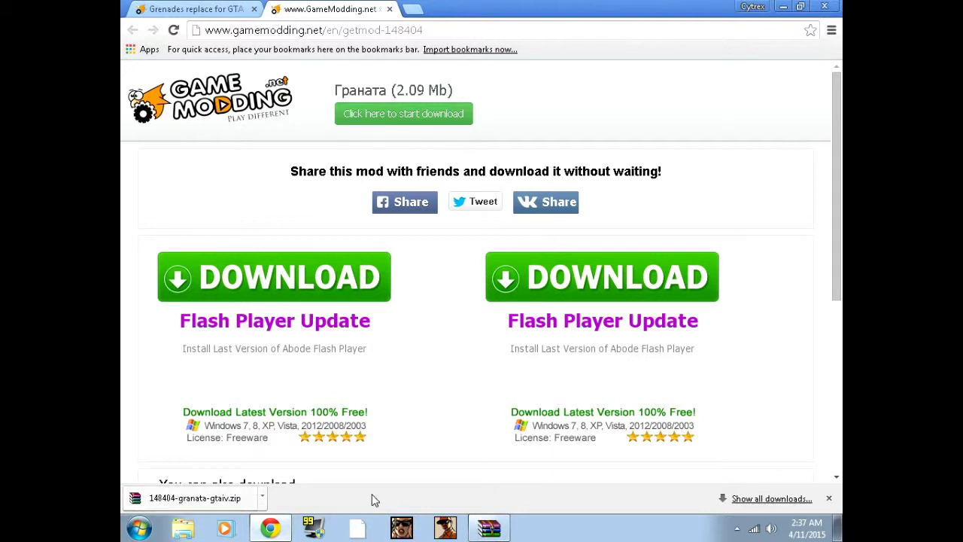
Step: Run the 148404-granata-gtaiv.exe installer from the downloaded archive and allow it to start
click(489, 527)
click(212, 194)
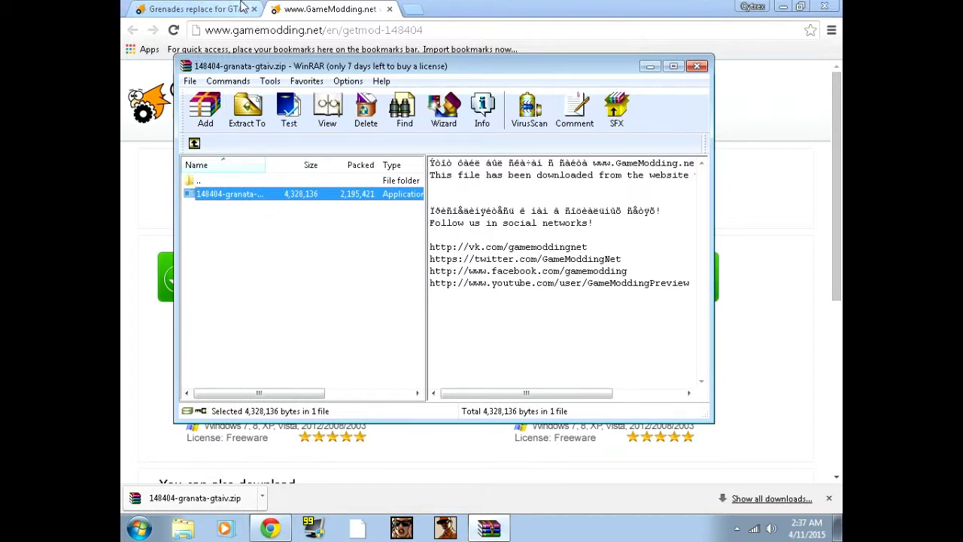
click(192, 7)
click(330, 9)
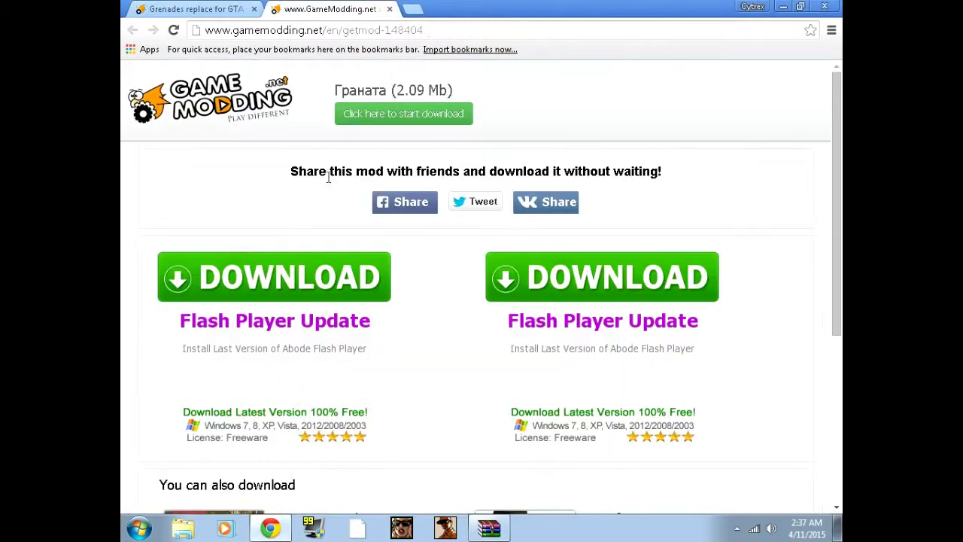
click(485, 529)
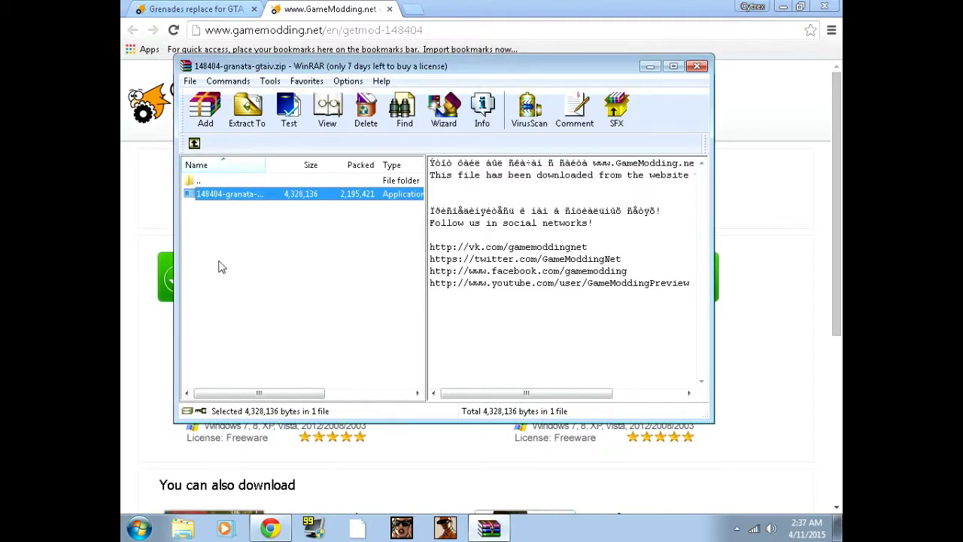
double_click(236, 200)
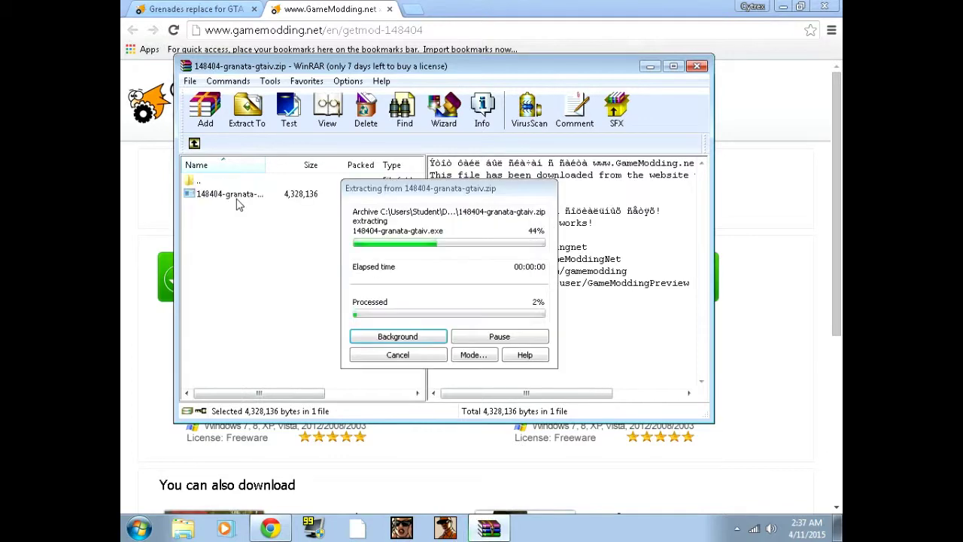
click(540, 282)
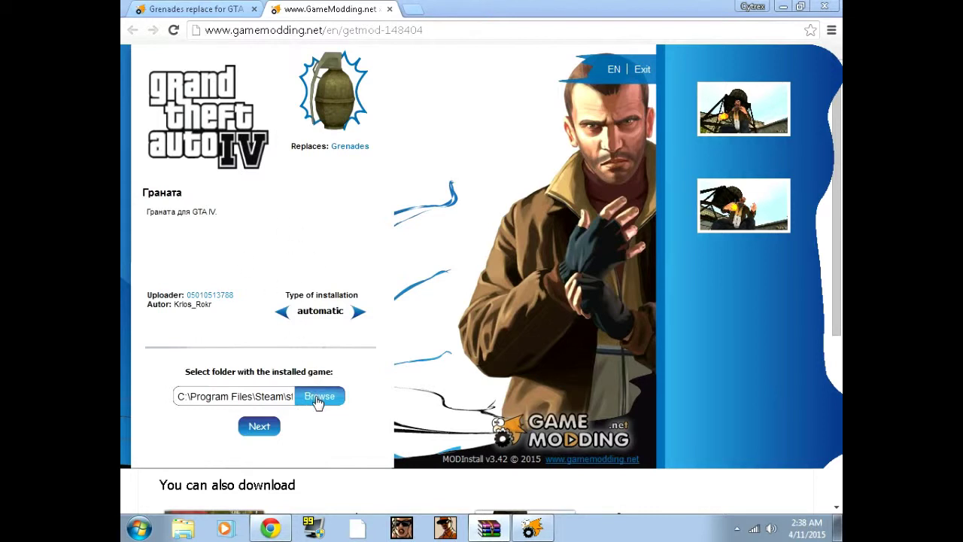
Step: Choose the Steam GTAIV folder as the installed game's location with automatic installation and continue to the partner software options
click(317, 401)
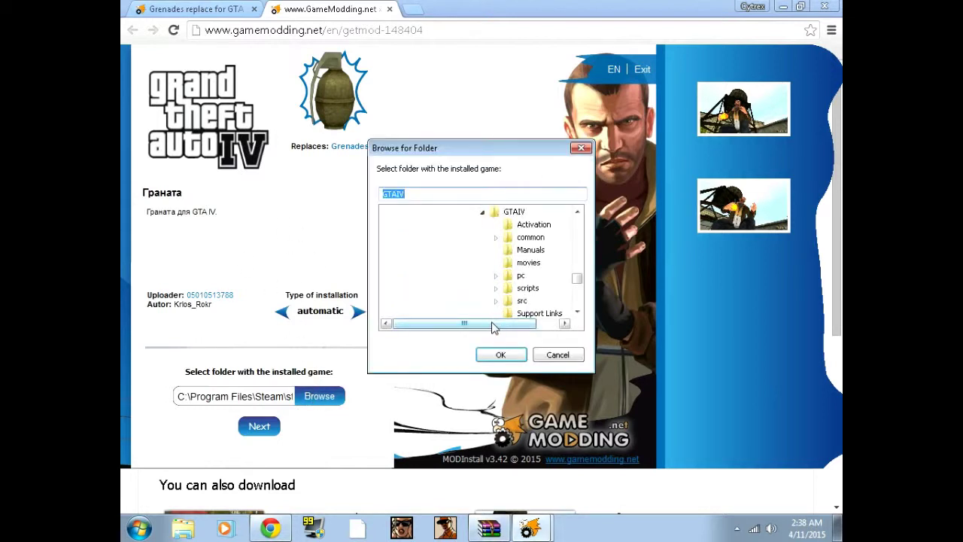
drag(508, 323, 530, 322)
drag(577, 278, 580, 252)
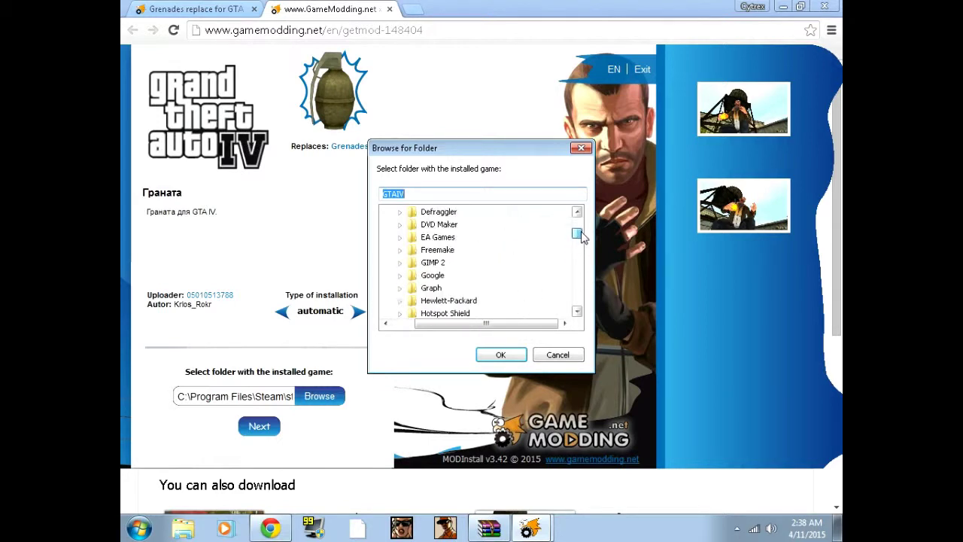
mouse_move(580, 235)
mouse_down()
mouse_move(579, 220)
mouse_move(583, 231)
mouse_up()
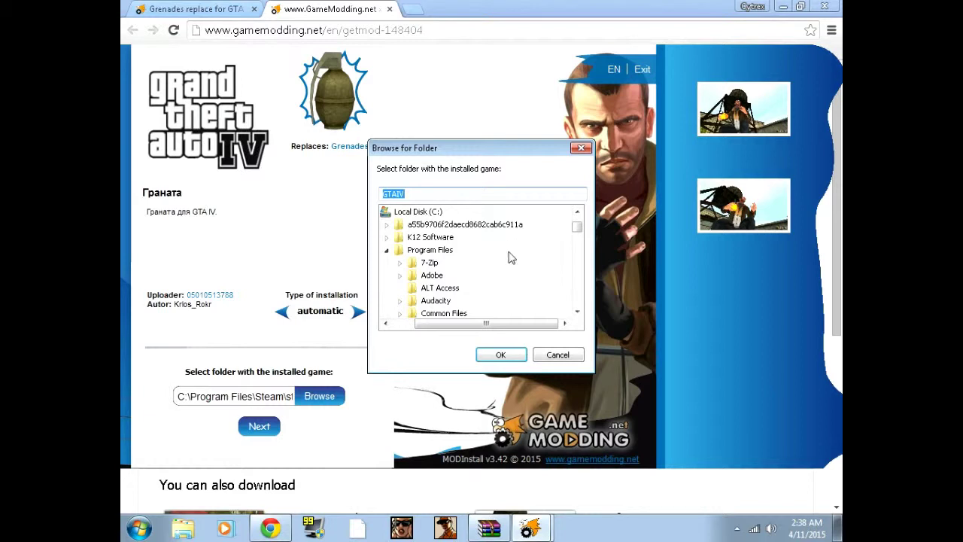
drag(576, 226, 557, 278)
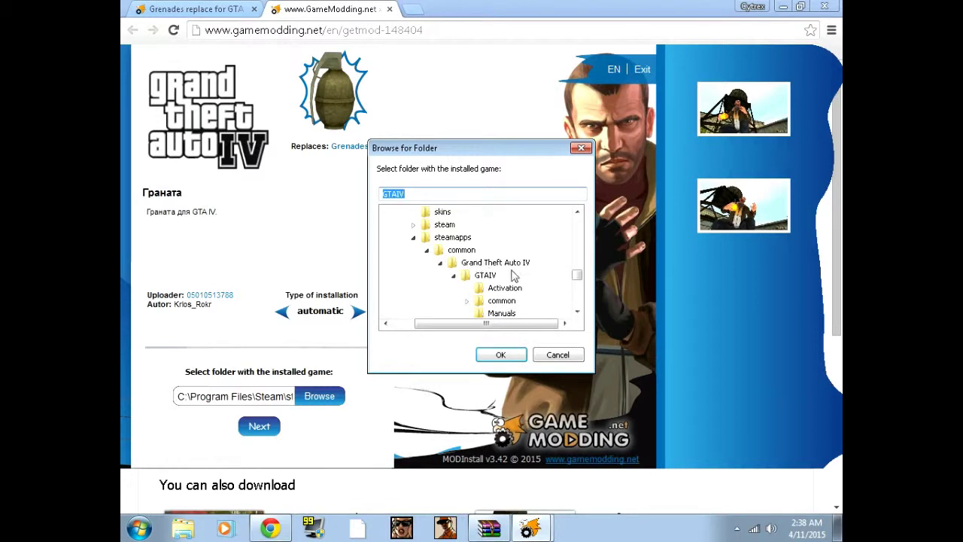
scroll(580, 278, down, 1)
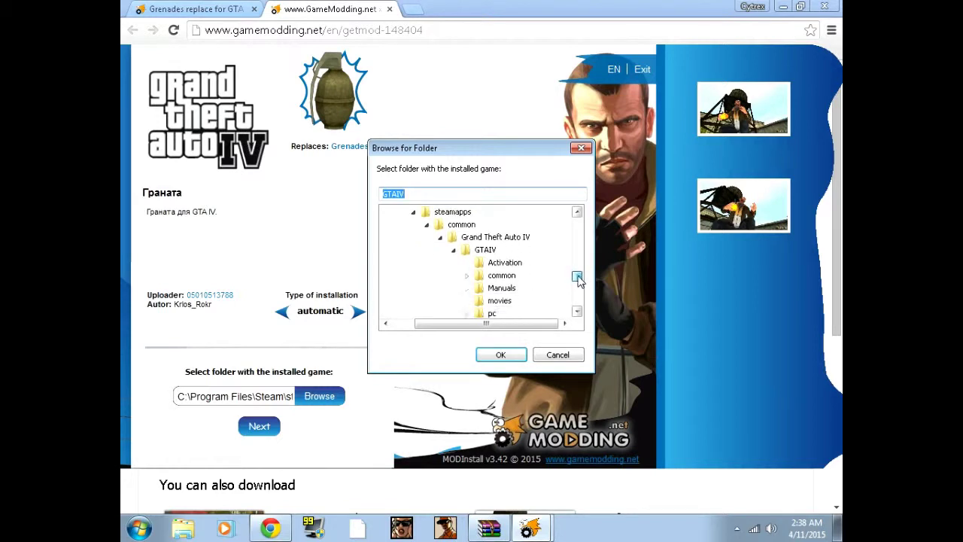
click(502, 357)
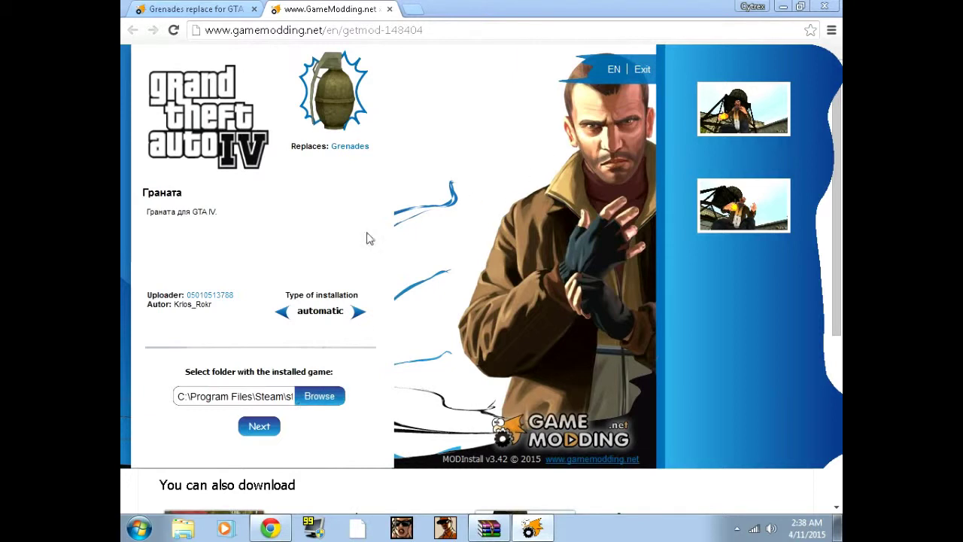
click(259, 426)
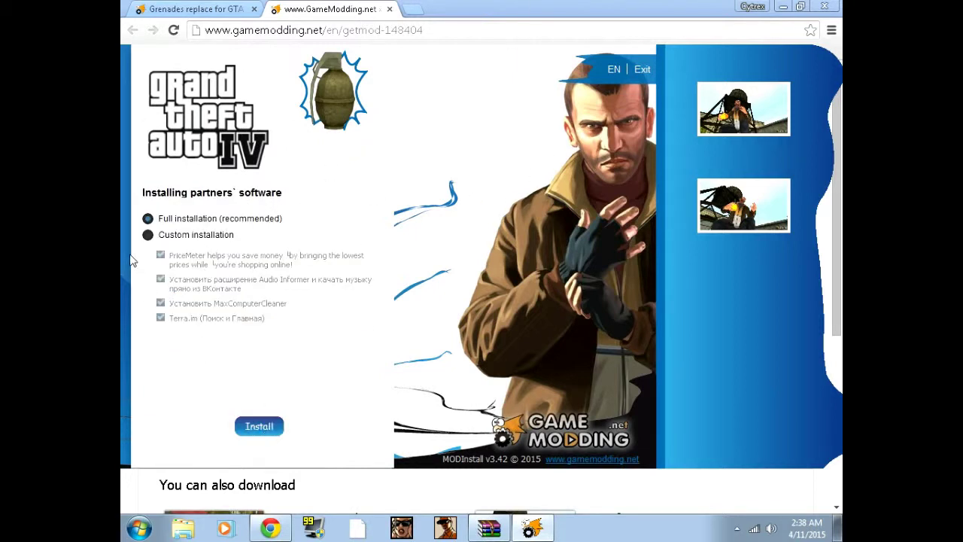
Step: Select custom installation, deselect PriceMeter, Audio Informer, MaxComputerCleaner and Terra.im, and install the grenade mod
click(147, 234)
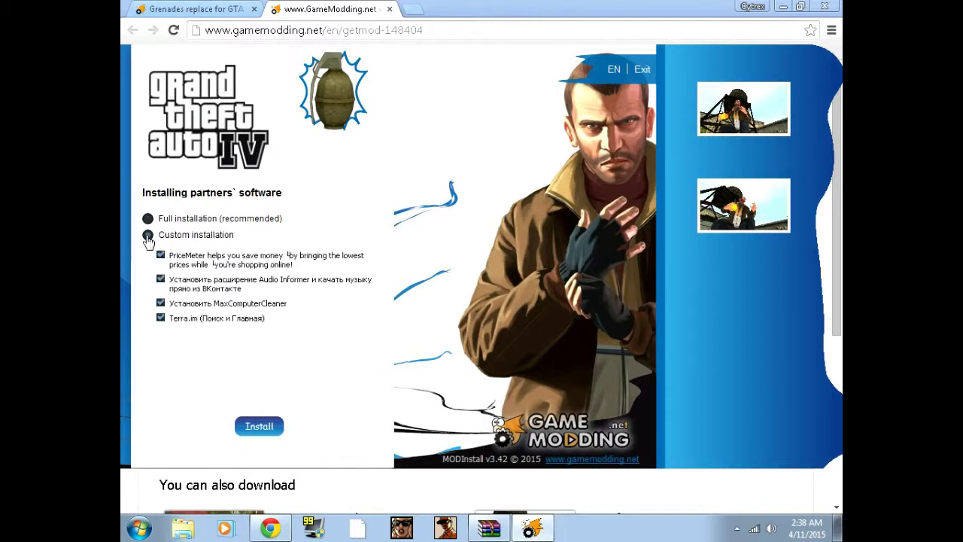
click(160, 256)
click(160, 279)
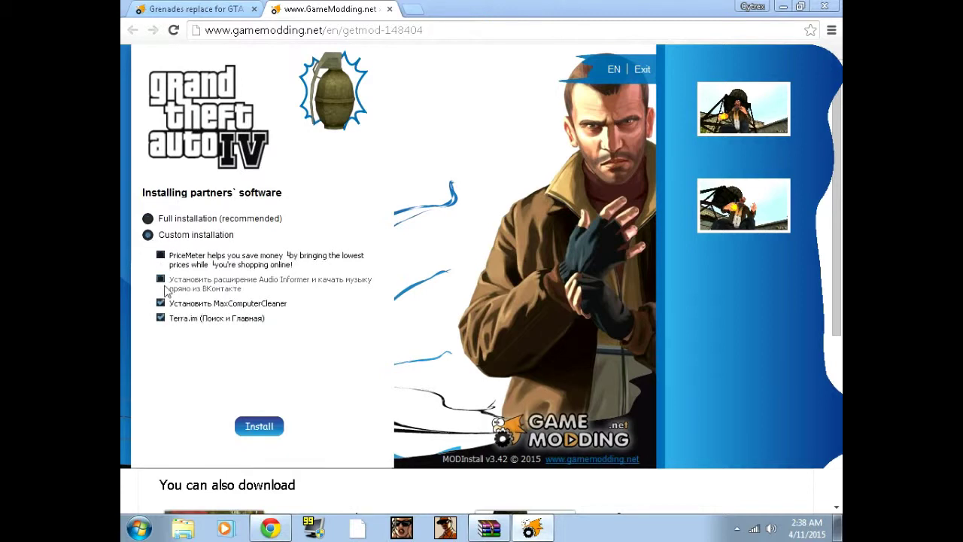
click(160, 303)
click(161, 318)
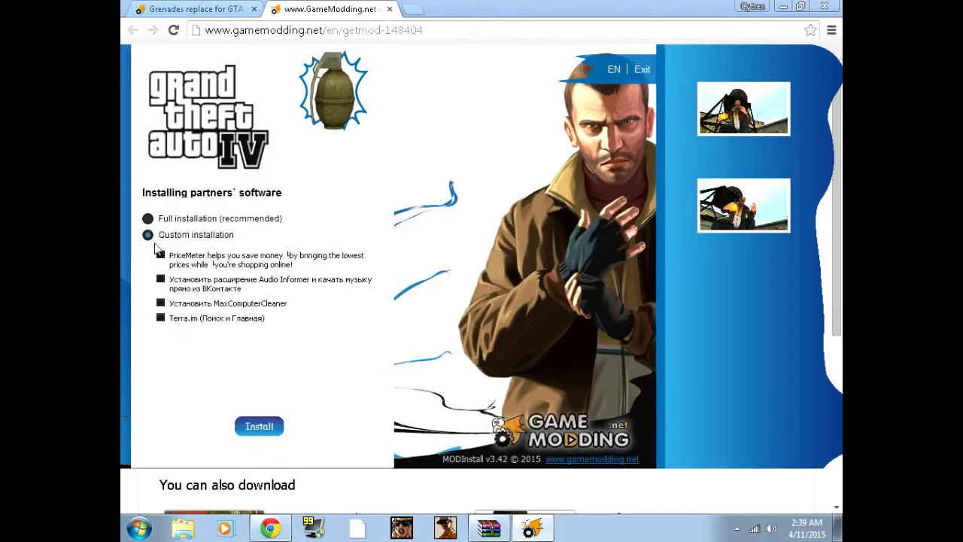
click(260, 427)
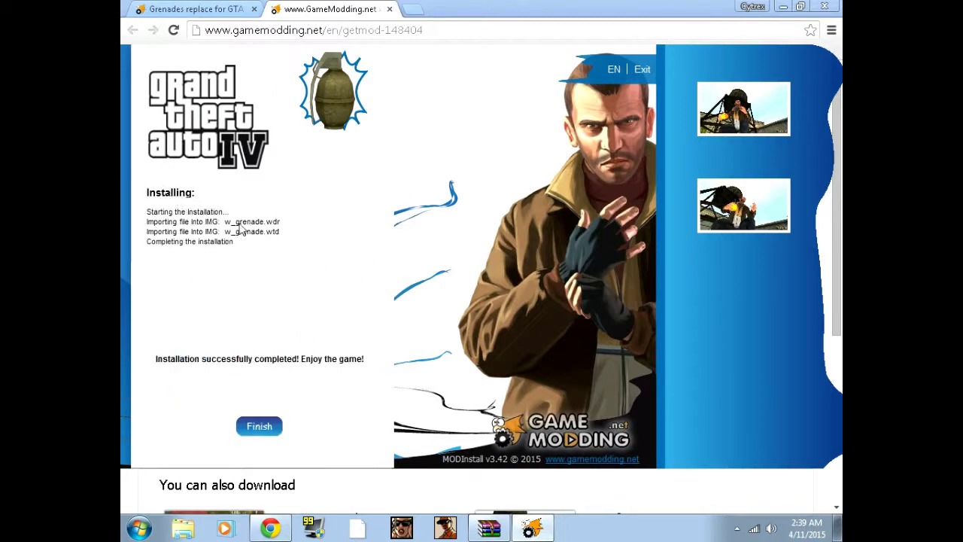
Step: Finish the mod installer and close the archive window and the mod's download page
click(259, 426)
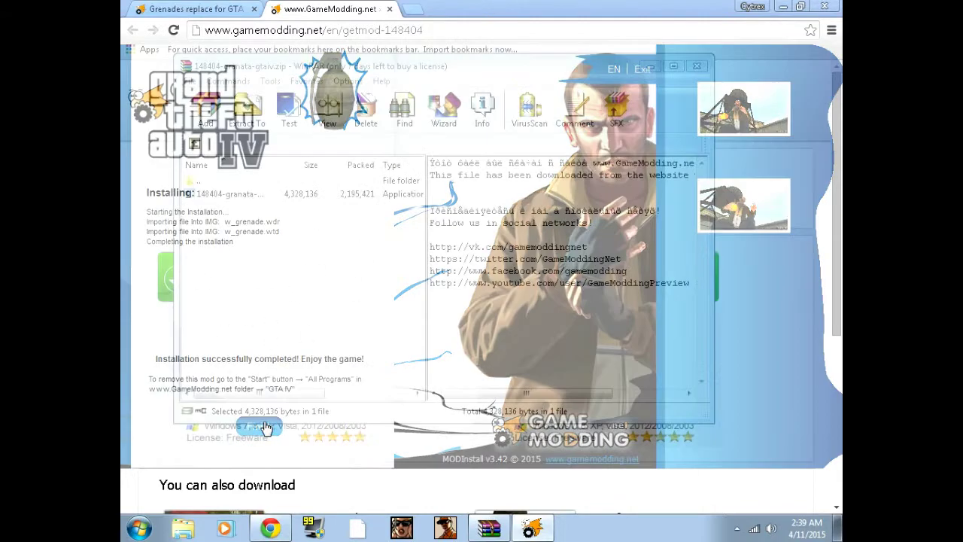
click(695, 68)
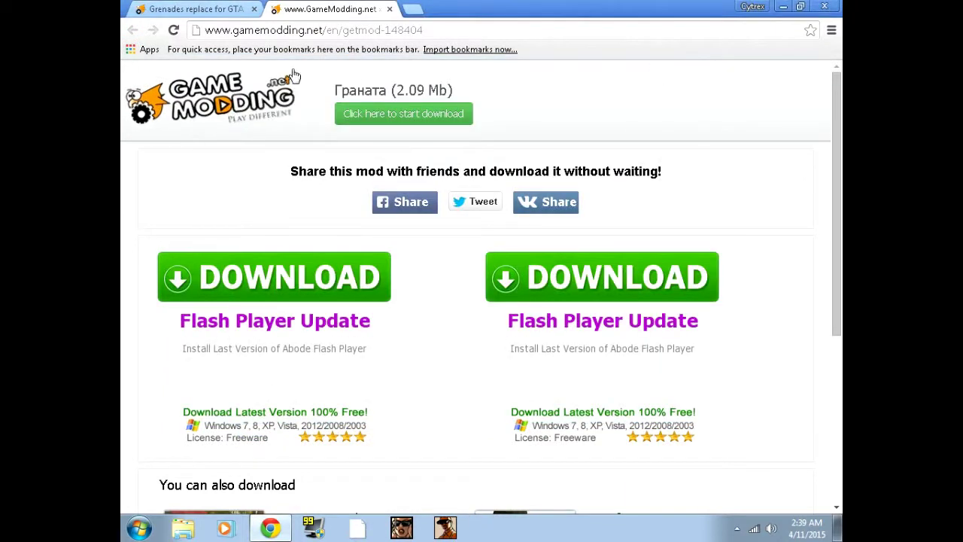
click(389, 10)
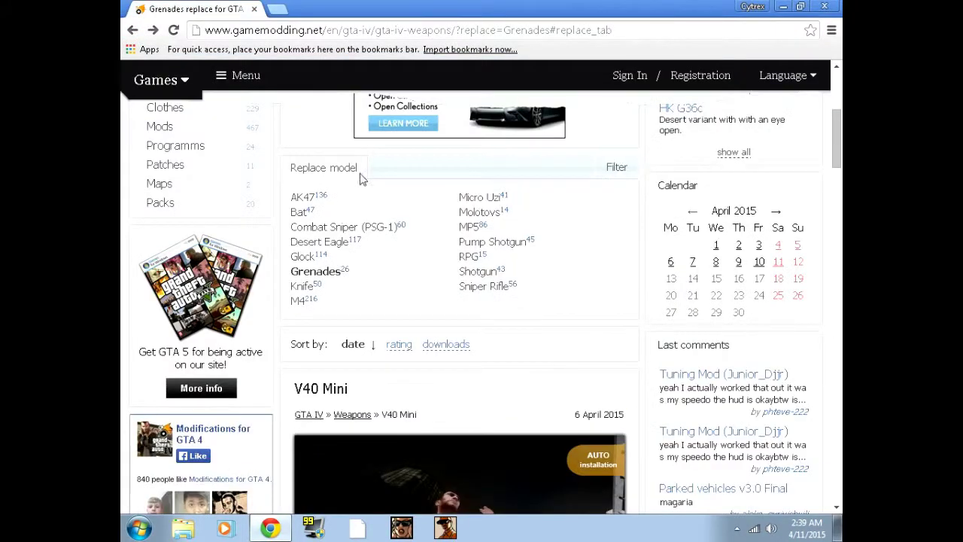
Step: Switch to Windows Explorer and open the GTAIV folder in C:\Program Files\Steam\steamapps\common\Grand Theft Auto IV
click(186, 528)
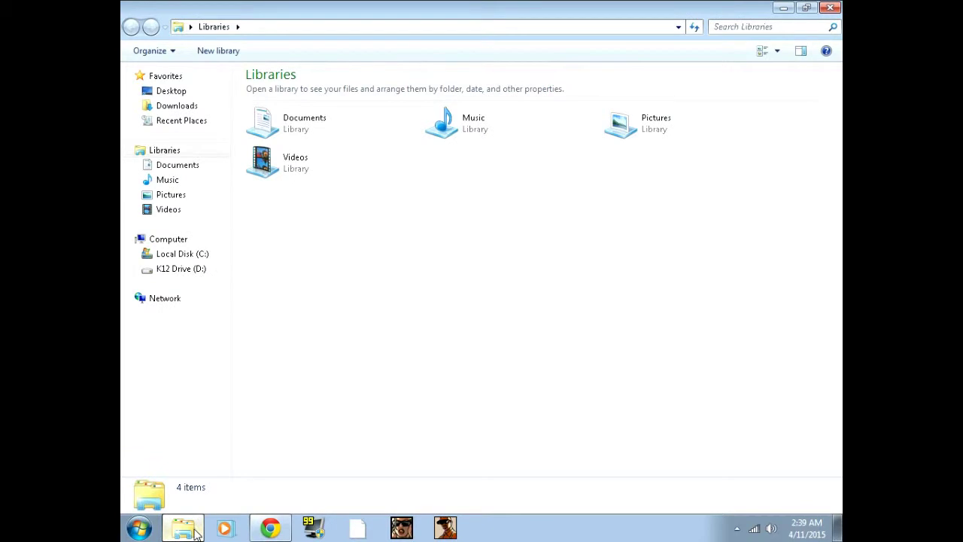
click(176, 239)
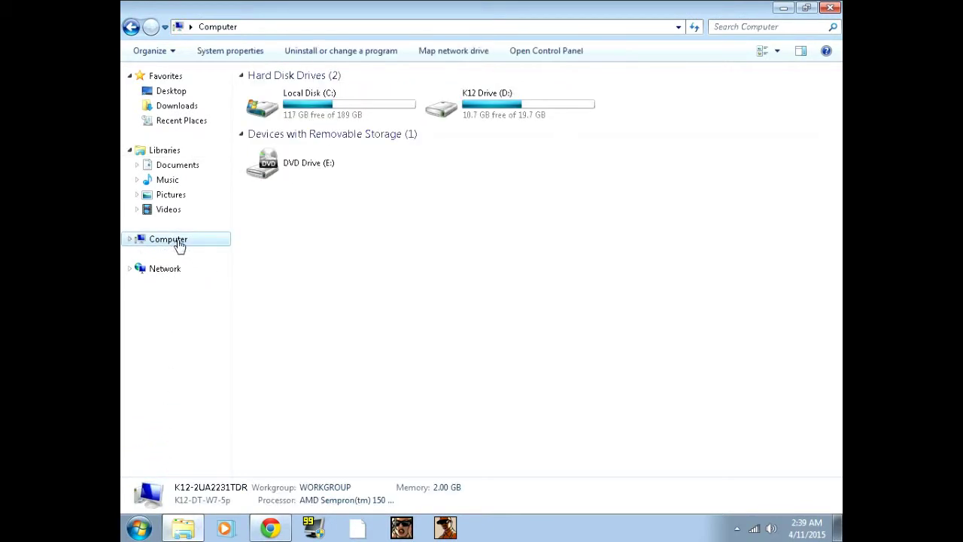
double_click(316, 113)
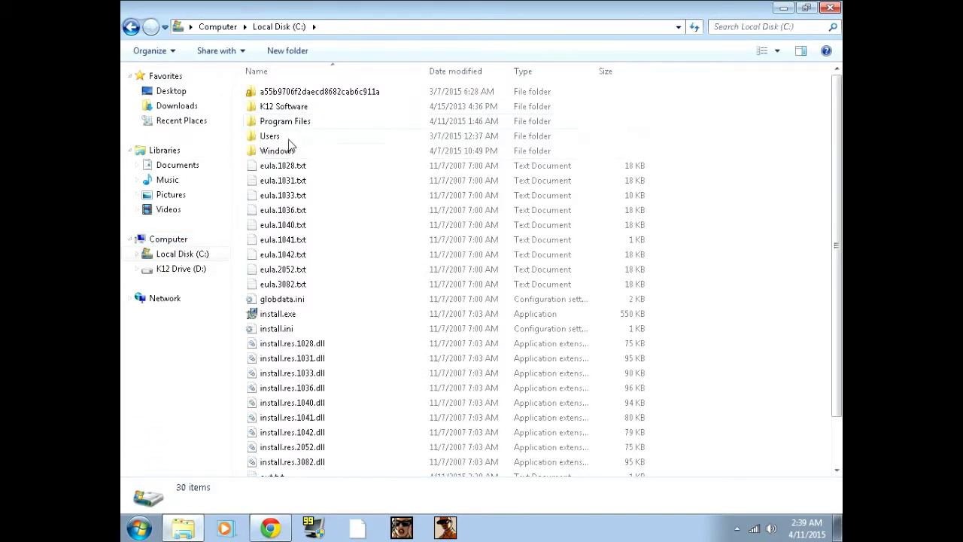
double_click(308, 123)
scroll(316, 226, down, 10)
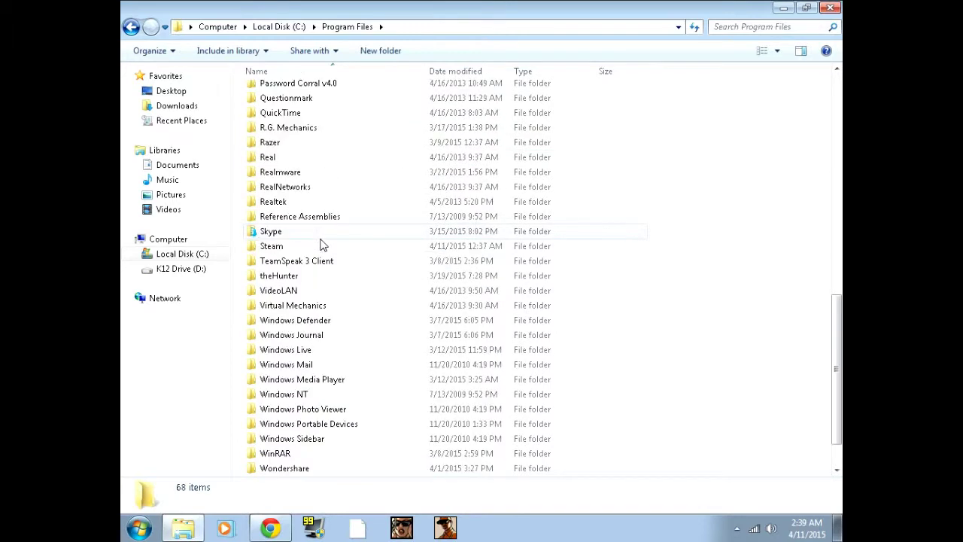
double_click(322, 247)
scroll(305, 273, down, 2)
double_click(297, 265)
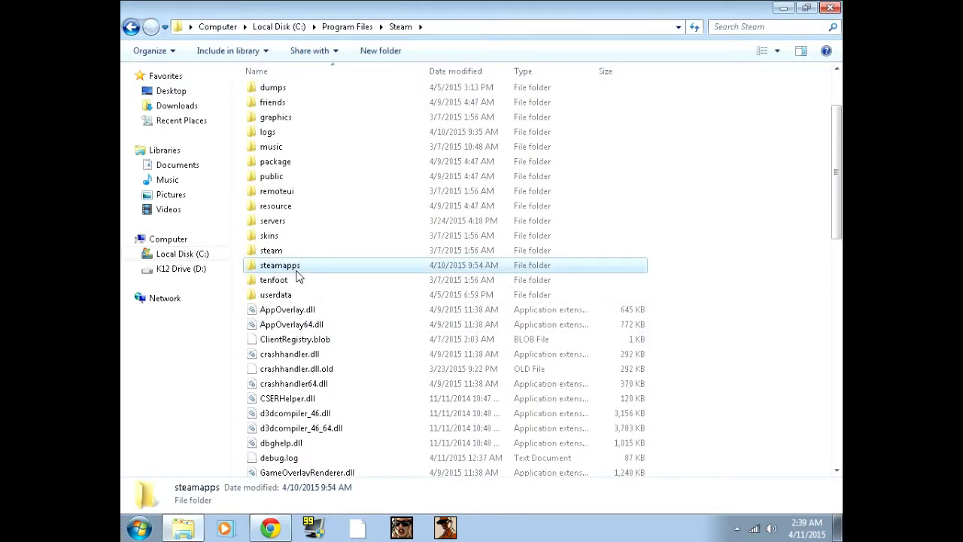
double_click(295, 92)
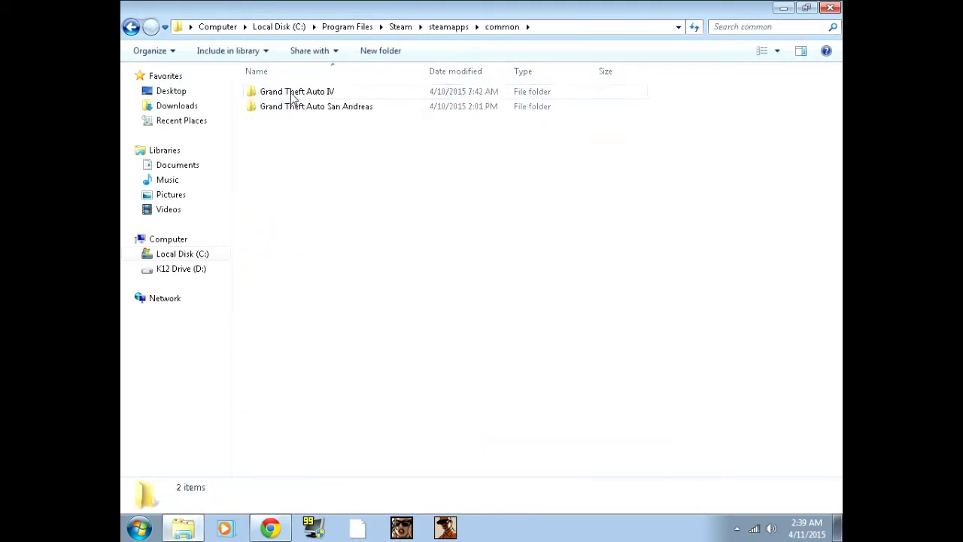
double_click(309, 93)
double_click(309, 93)
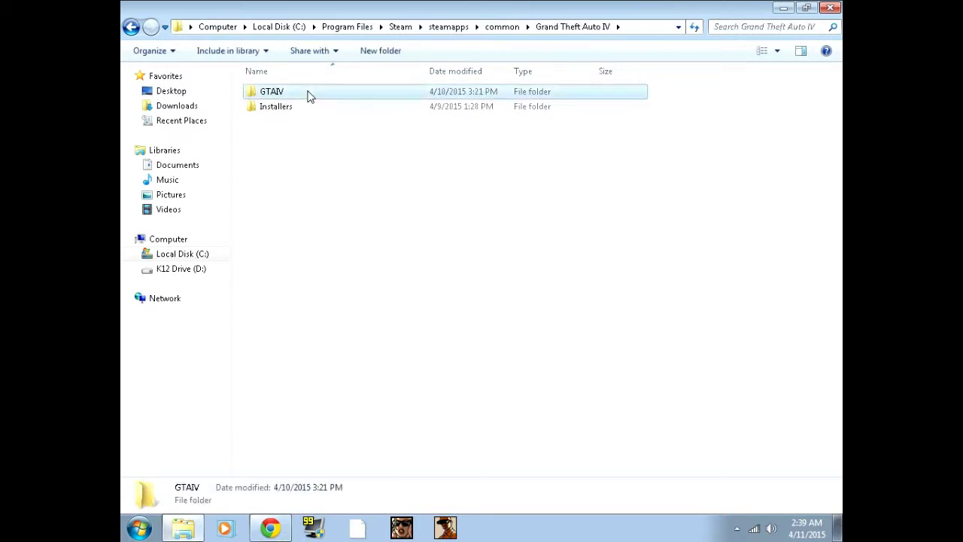
scroll(309, 211, down, 2)
scroll(311, 234, down, 2)
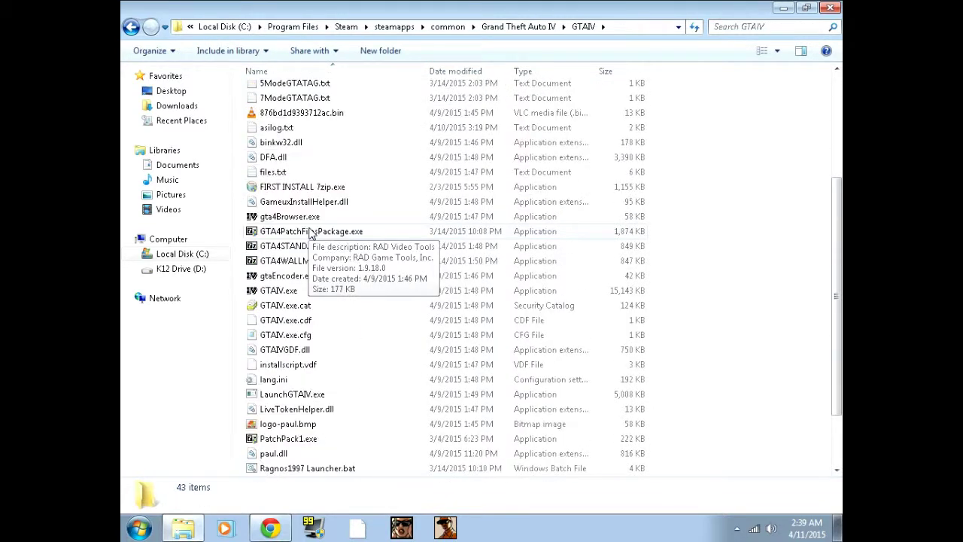
scroll(301, 225, up, 4)
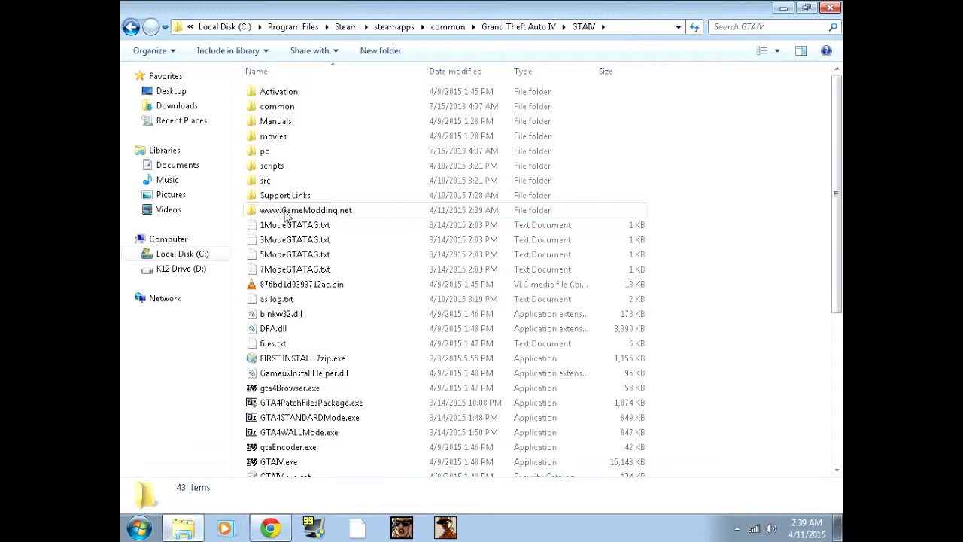
double_click(338, 212)
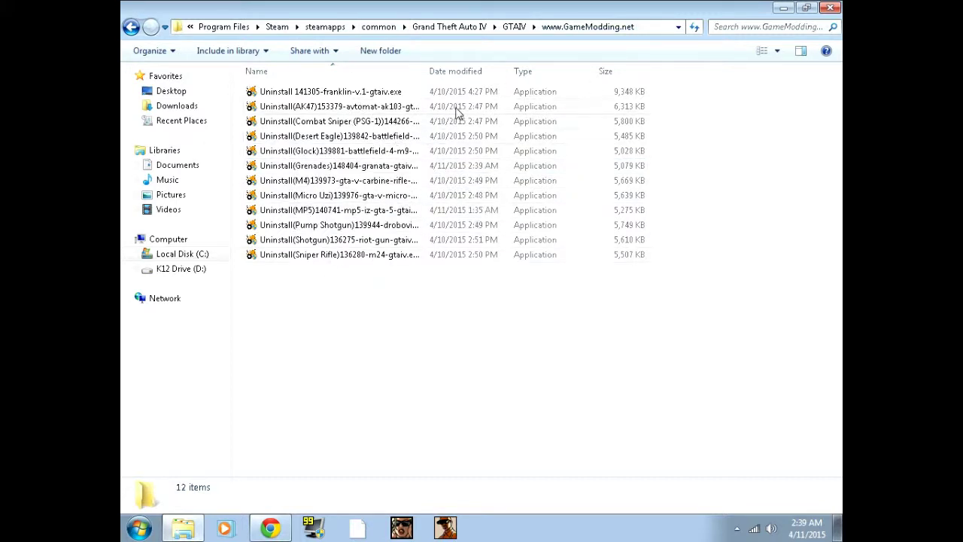
Step: Run the Uninstall(Grenades)148404-granata-gtaiv program, allow it to make changes, and remove the grenade mod
mouse_move(393, 110)
double_click(338, 170)
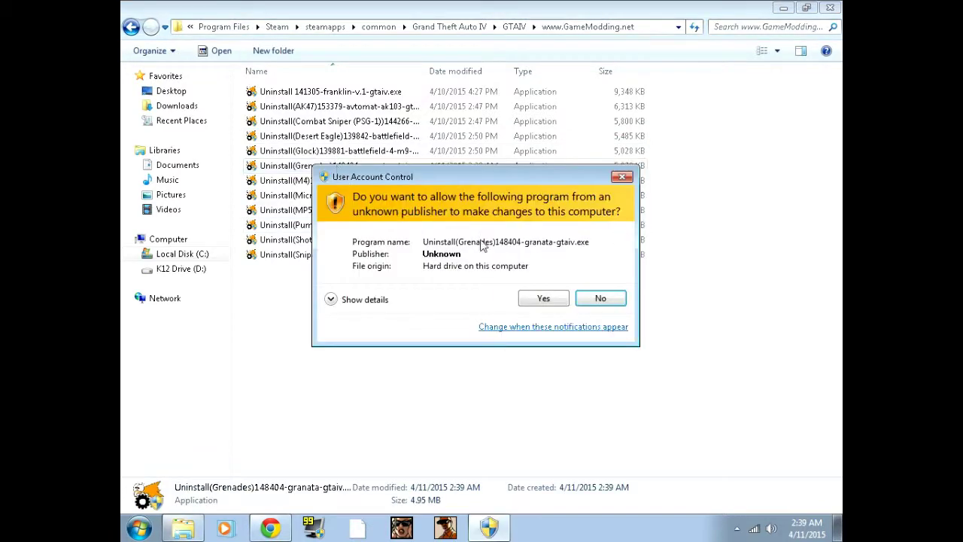
click(545, 299)
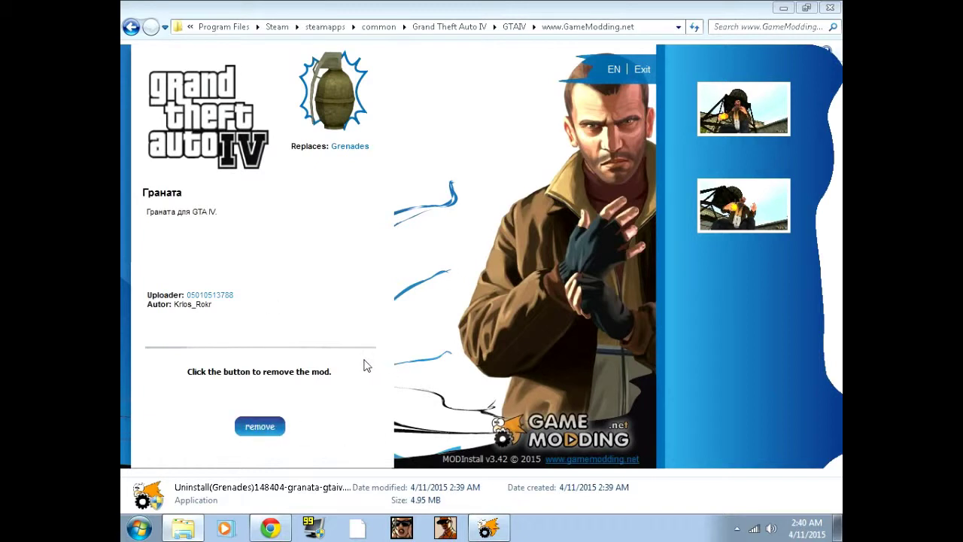
click(259, 426)
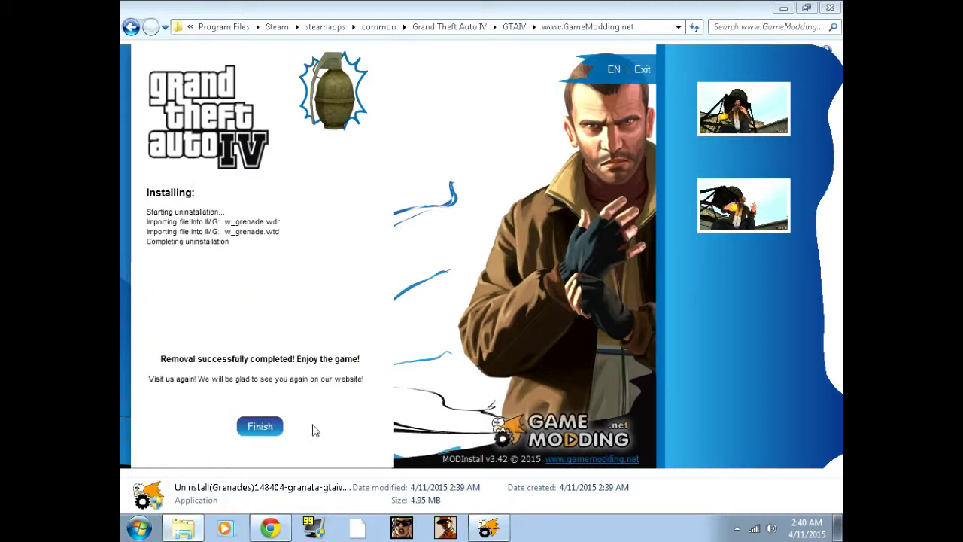
click(260, 431)
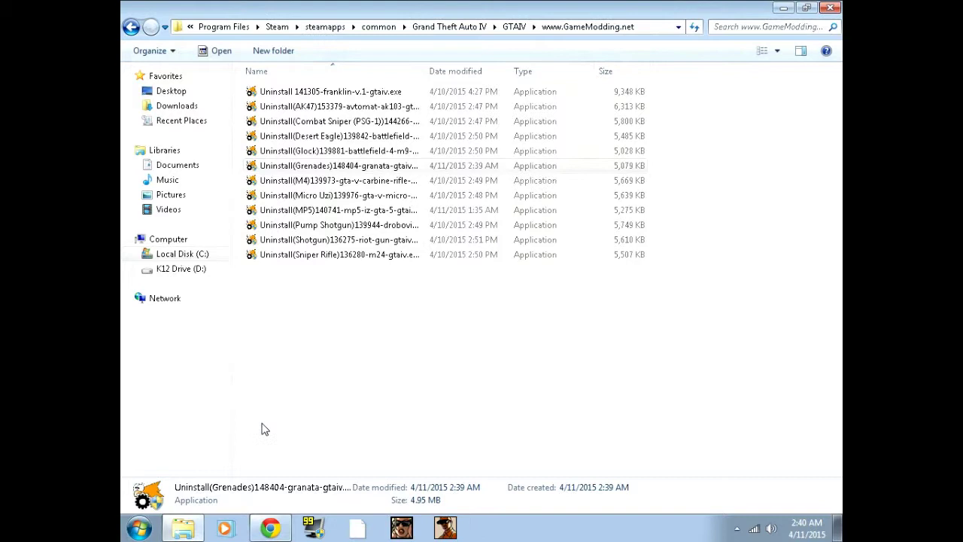